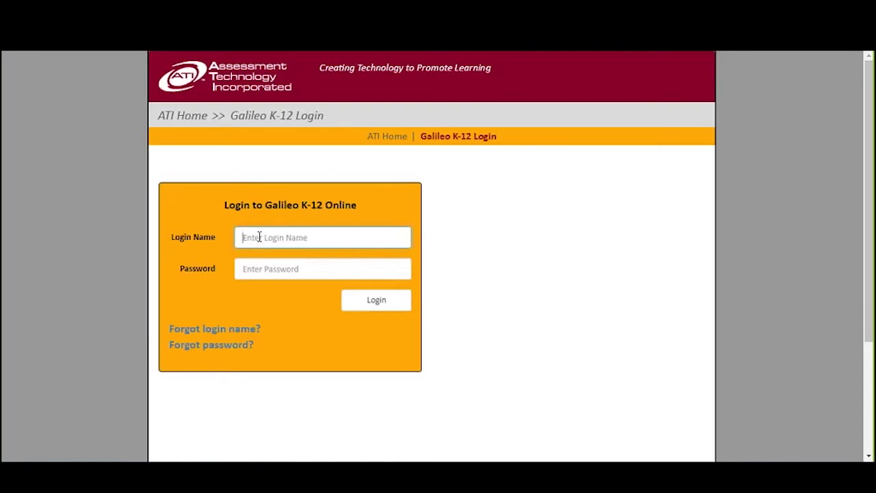
Log in to Galileo K-12 Online with the teacher's login name and account password.
text(7)
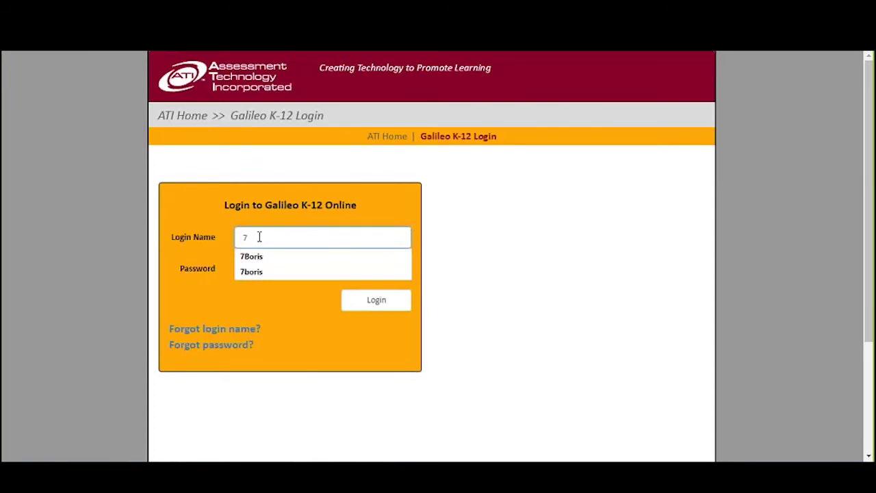
click(252, 256)
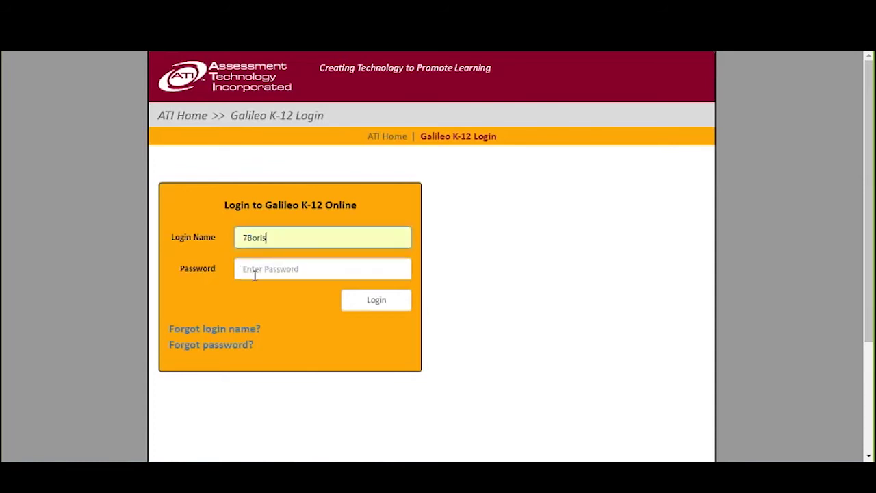
click(255, 273)
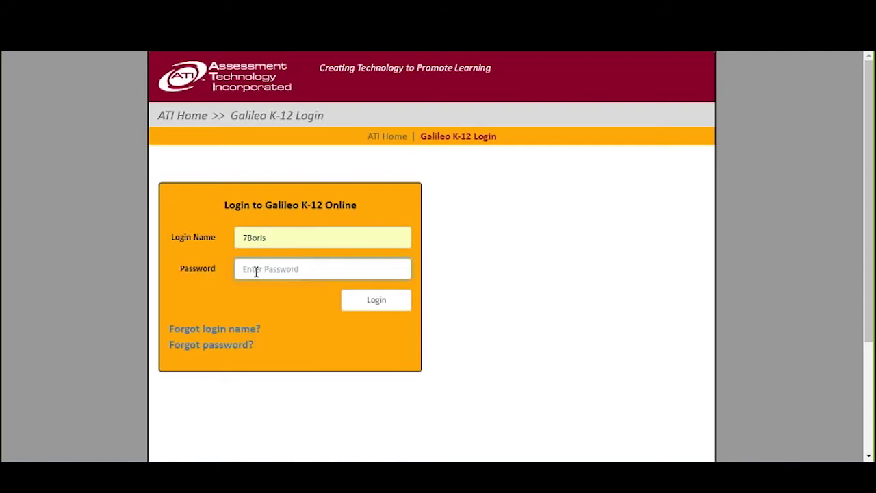
text(••••••)
click(382, 303)
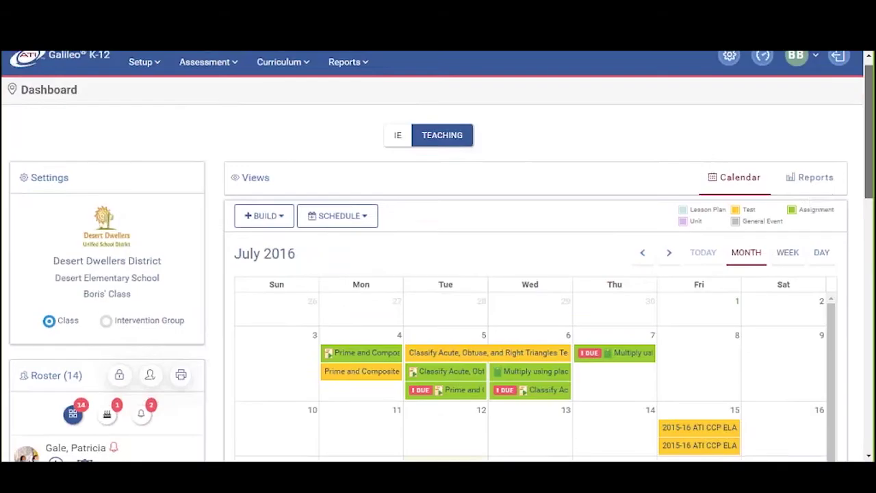
Switch the teaching dashboard from the calendar to the Reports view and look over its contents.
click(811, 194)
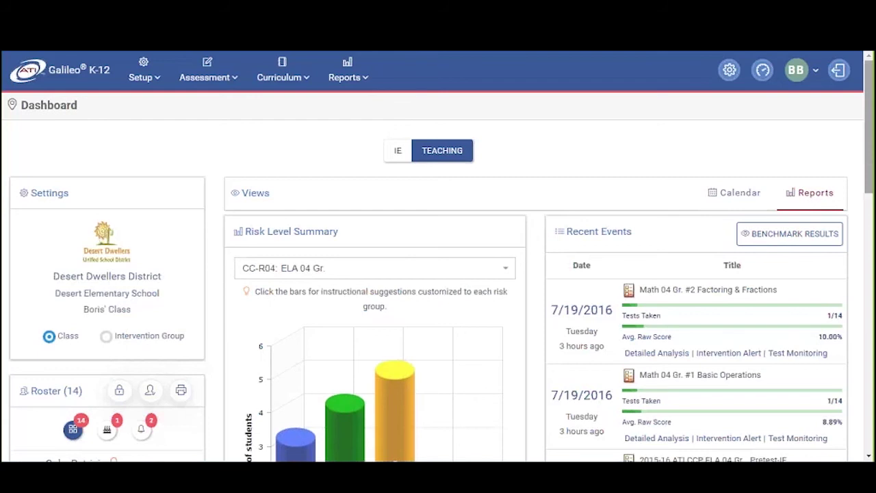
scroll(438, 274, down, 2)
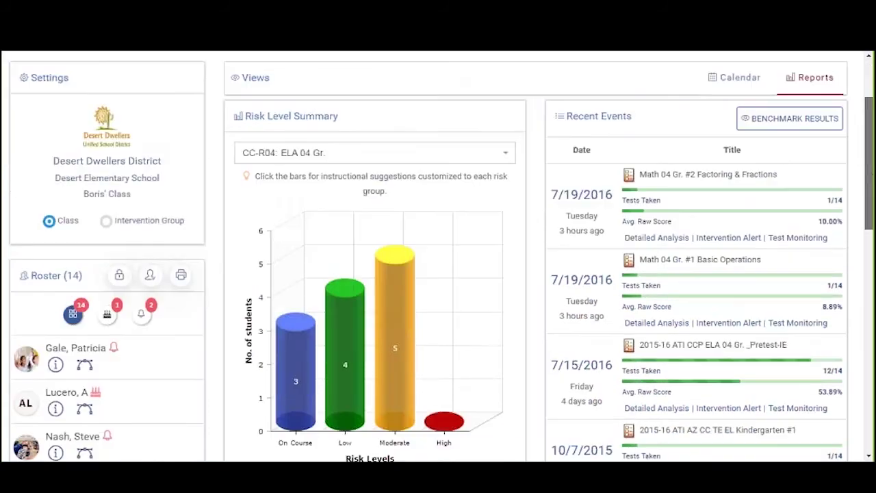
scroll(439, 274, down, 3)
scroll(438, 273, up, 5)
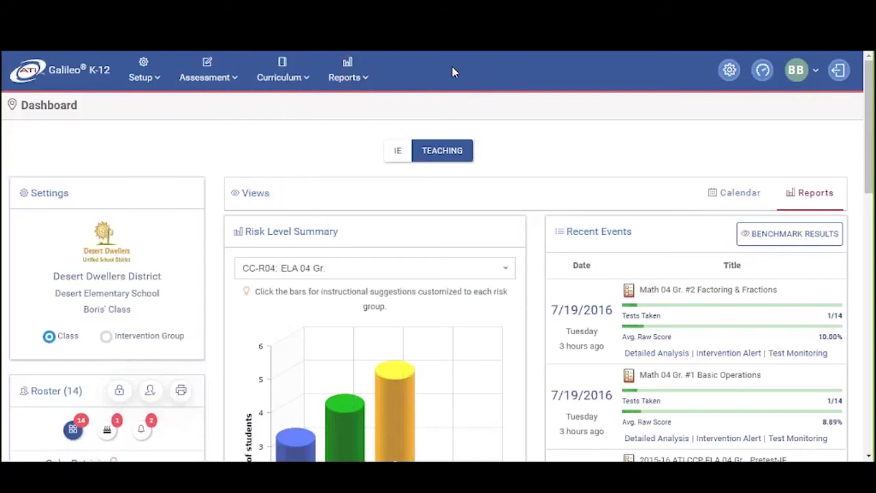
mouse_move(191, 71)
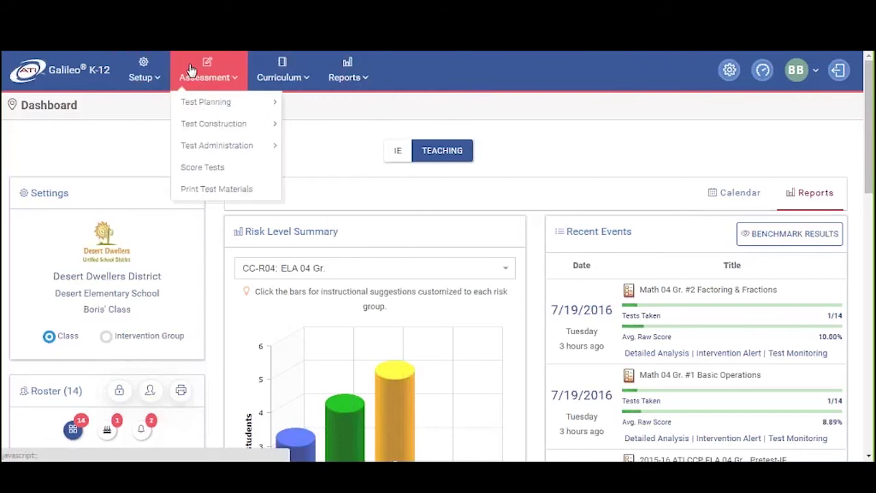
mouse_move(331, 86)
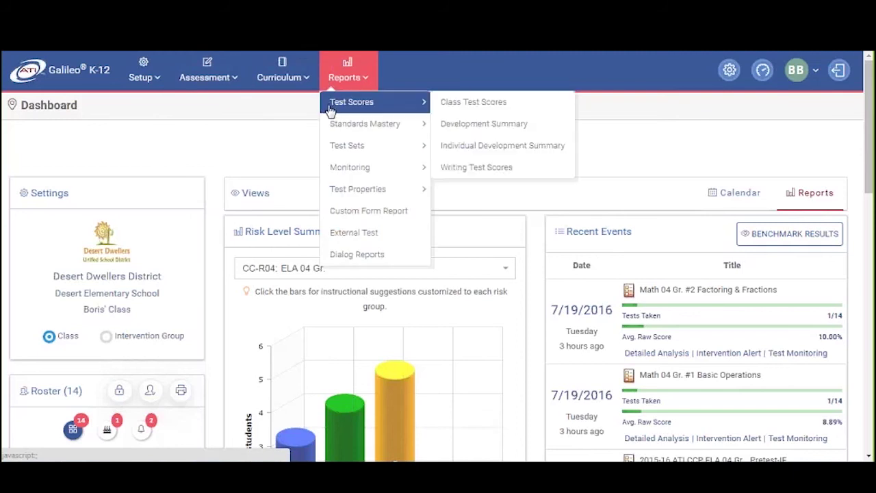
mouse_move(344, 149)
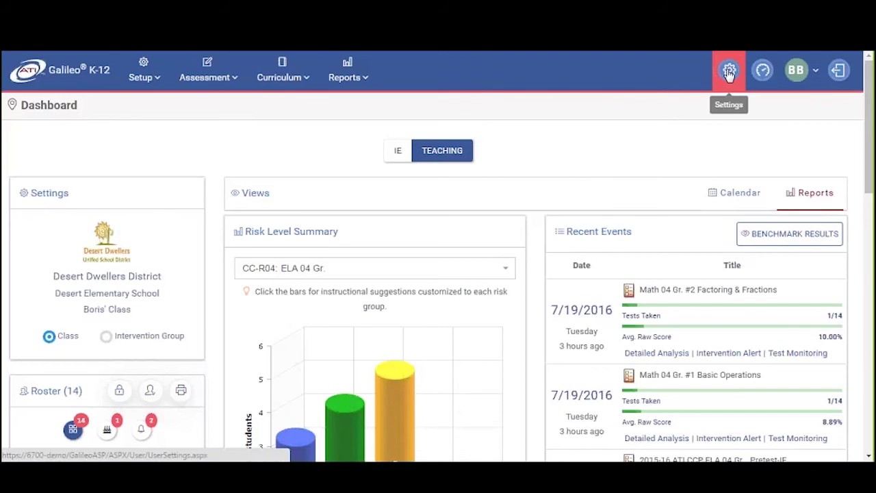
click(797, 70)
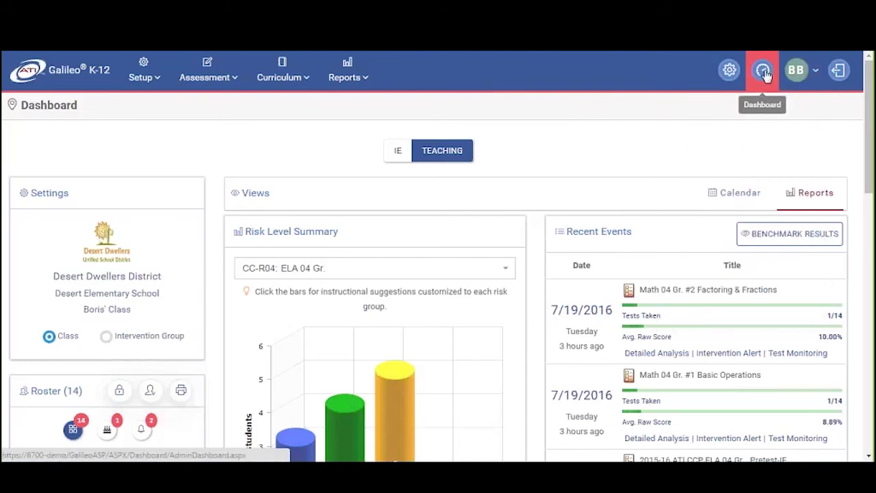
click(765, 71)
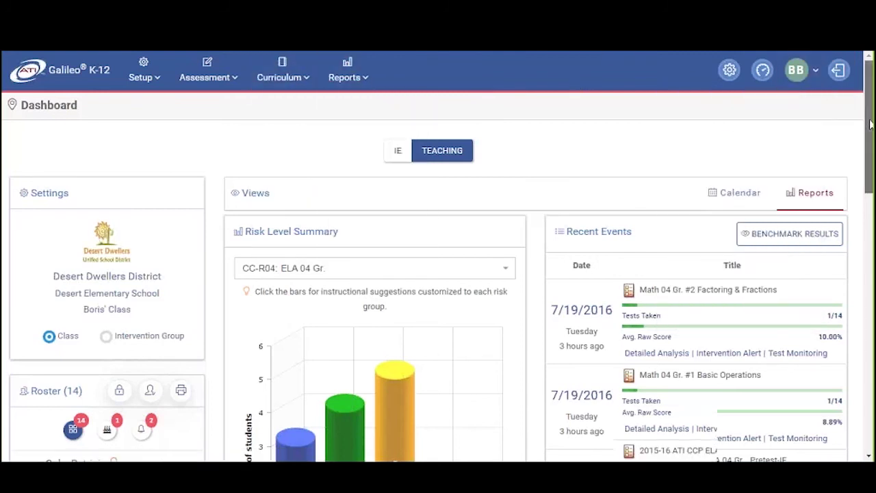
Switch the dashboard settings to Intervention Group and back to Class.
scroll(329, 164, down, 2)
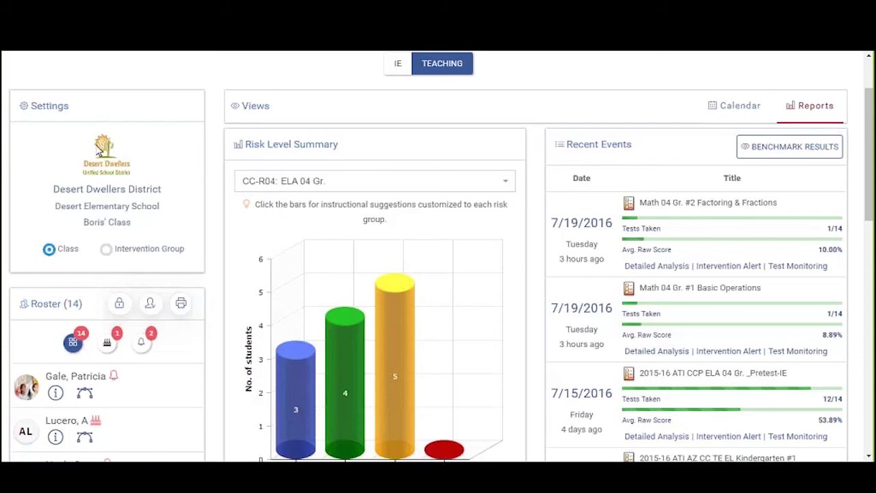
click(108, 252)
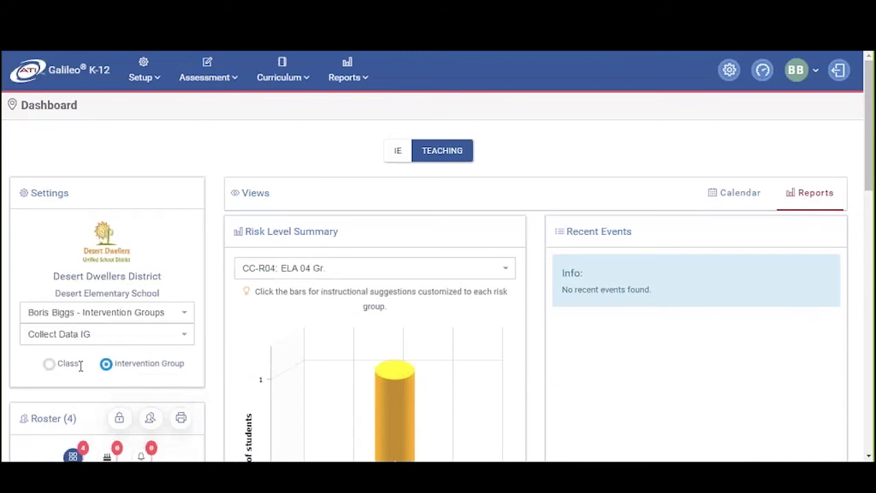
click(53, 367)
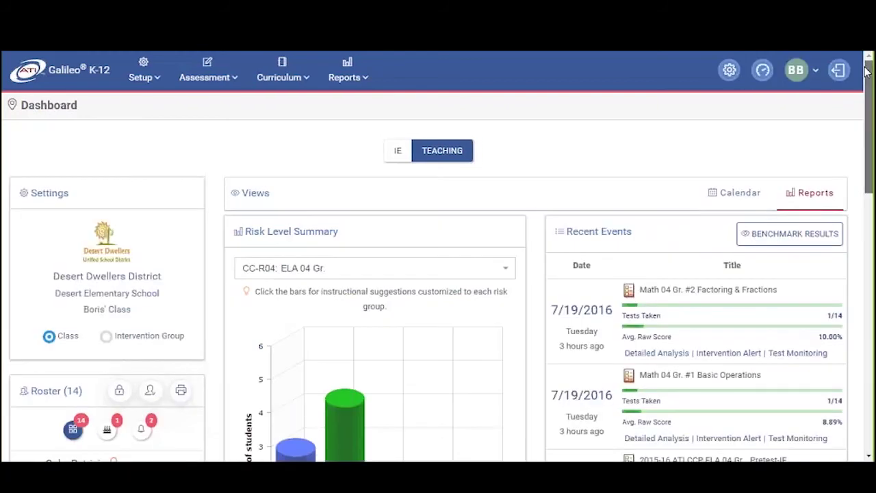
Check the class roster's birthday indicators and read the upcoming birthday reminder for the first student.
drag(868, 69, 870, 110)
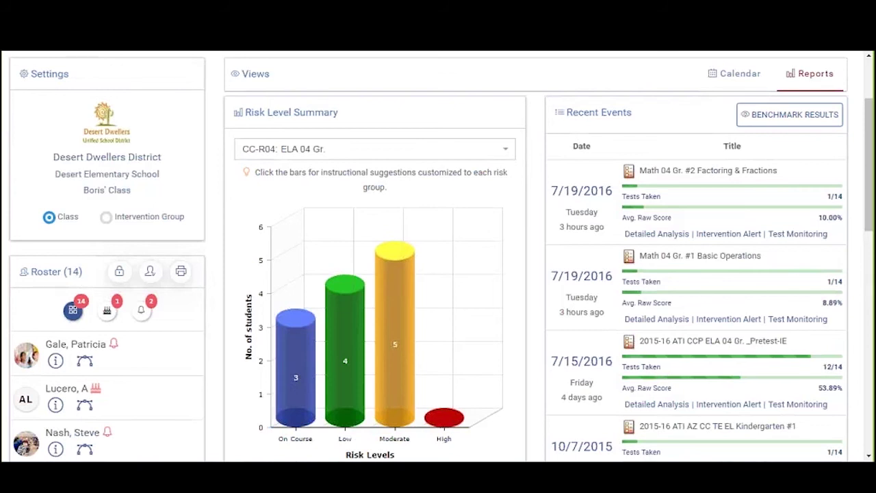
drag(871, 144, 871, 181)
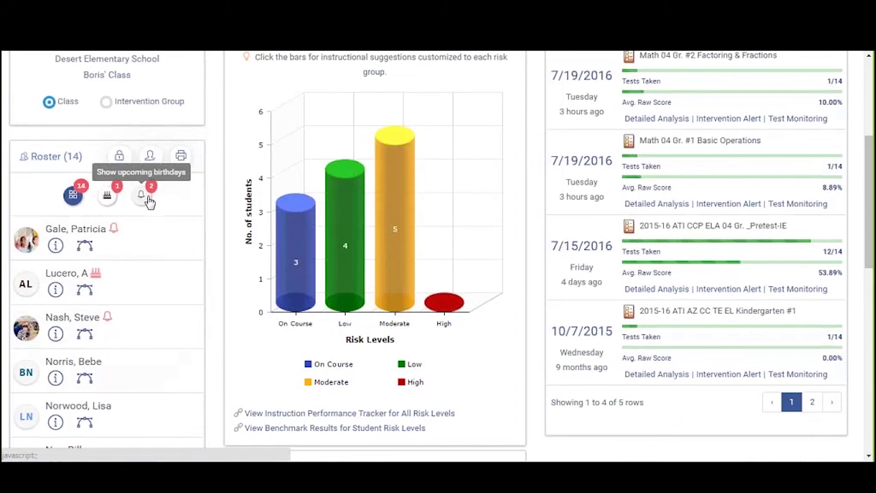
mouse_move(114, 230)
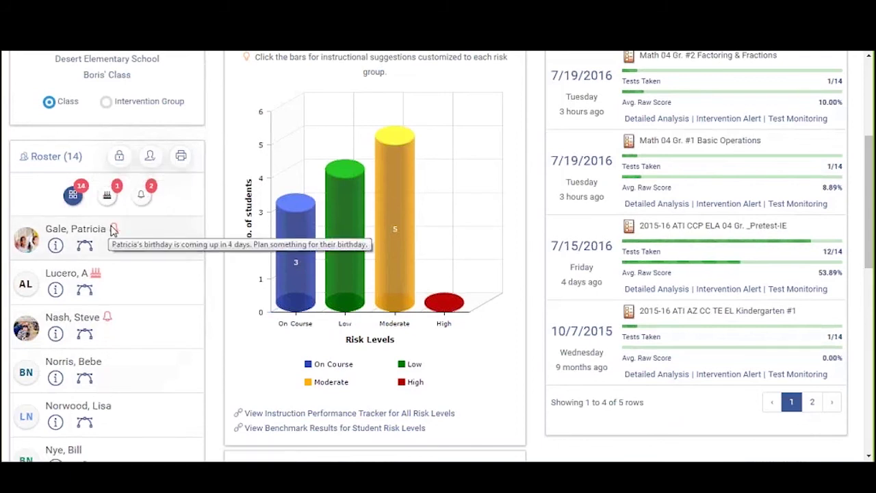
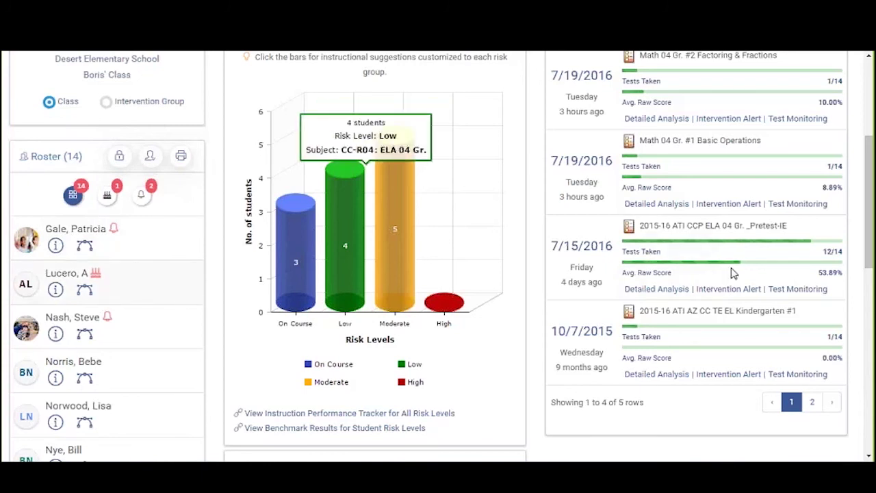
Examine the On Course, Low, Moderate and High bars in the Risk Level Summary for CC-R04: ELA 04 Gr. and the links below.
scroll(870, 253, up, 2)
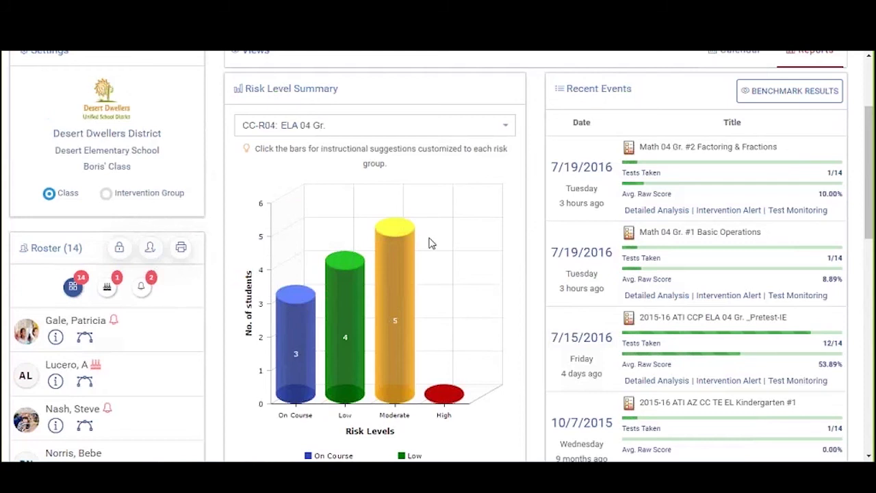
scroll(437, 245, down, 1)
scroll(438, 246, down, 1)
mouse_move(288, 273)
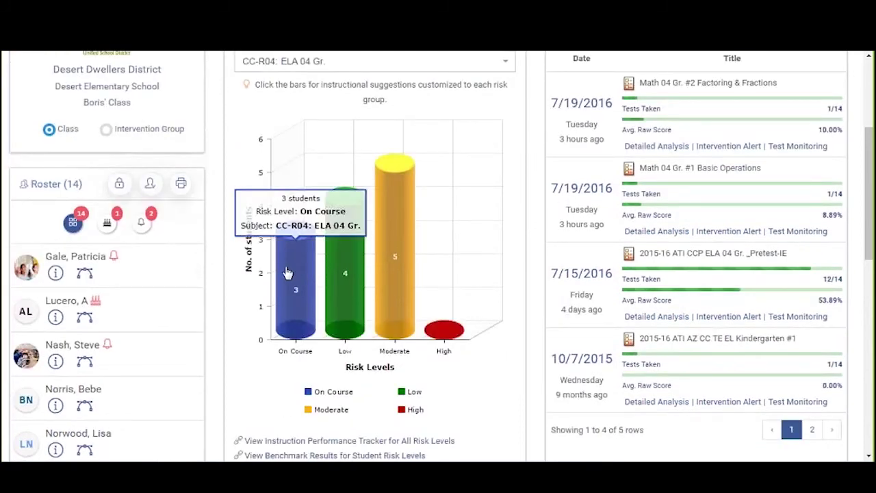
mouse_move(344, 265)
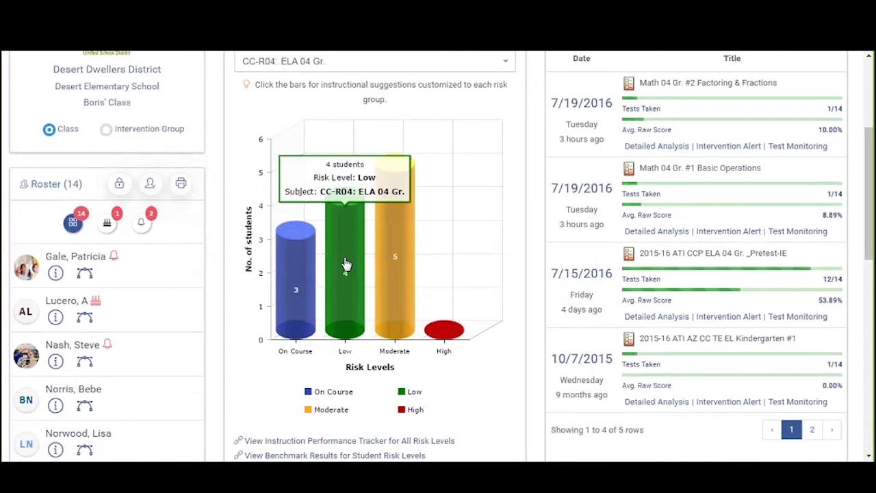
mouse_move(453, 335)
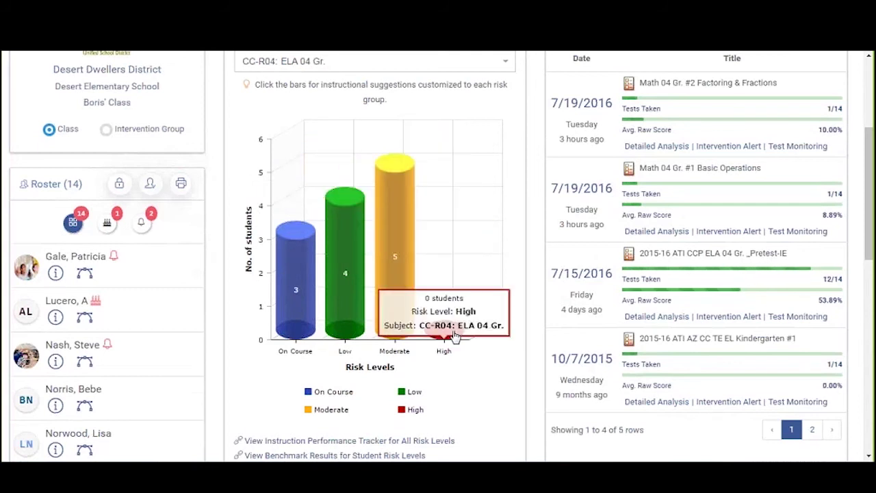
mouse_move(431, 227)
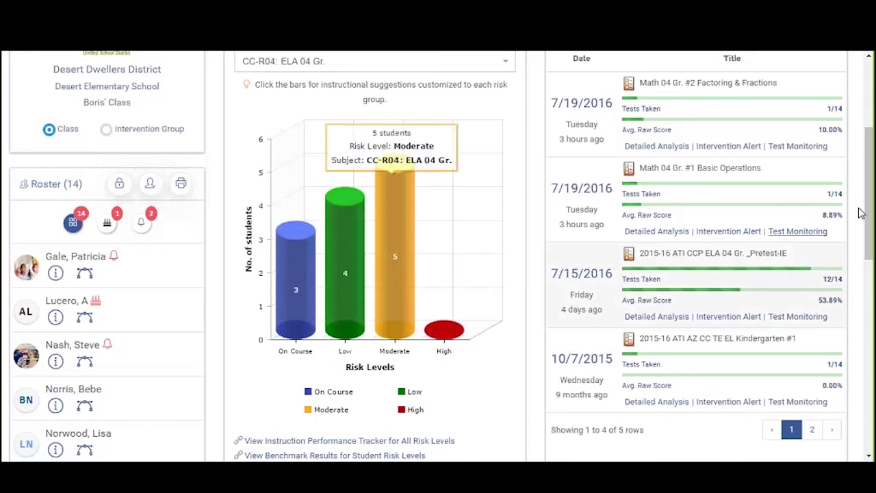
drag(869, 204, 869, 203)
scroll(301, 445, down, 2)
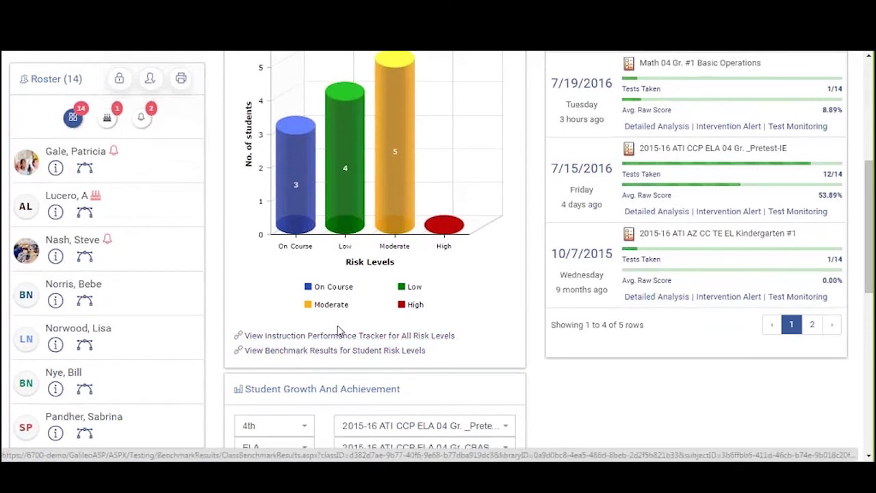
scroll(341, 329, up, 1)
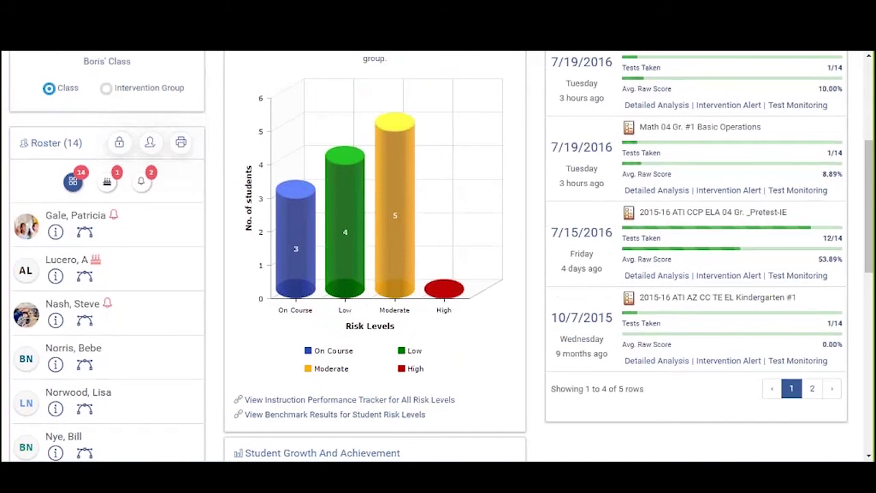
Zoom in on the central cluster of the Student Growth And Achievement chart to inspect student points, and restore the full chart.
scroll(365, 239, down, 5)
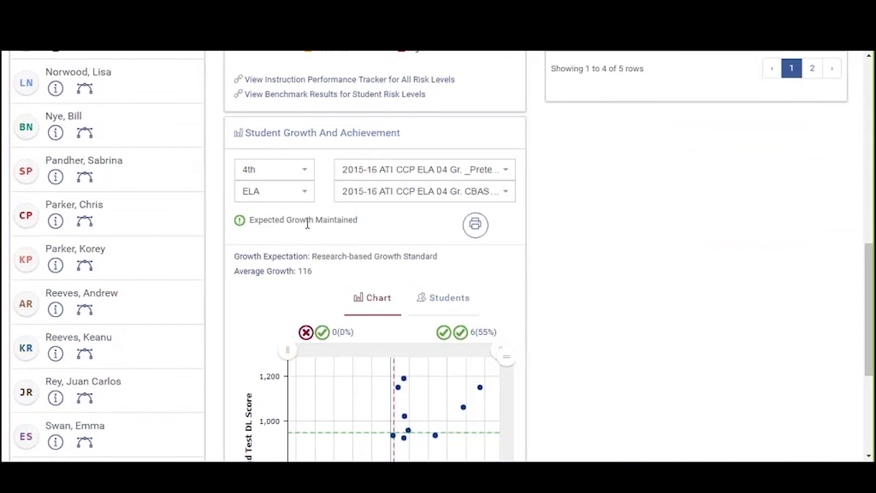
scroll(383, 236, down, 2)
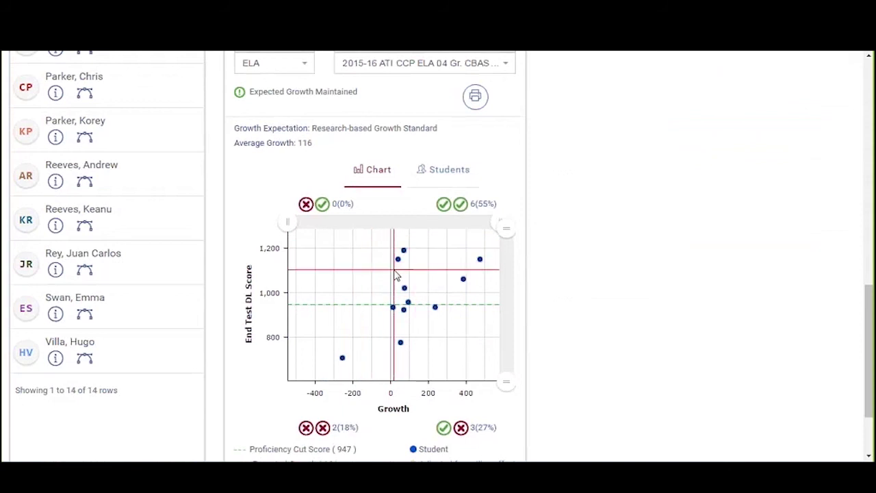
drag(386, 280, 420, 324)
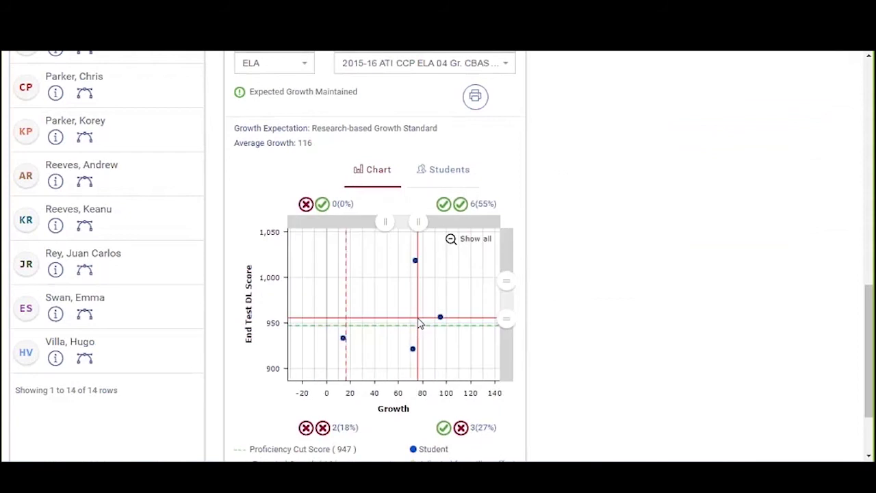
mouse_move(414, 262)
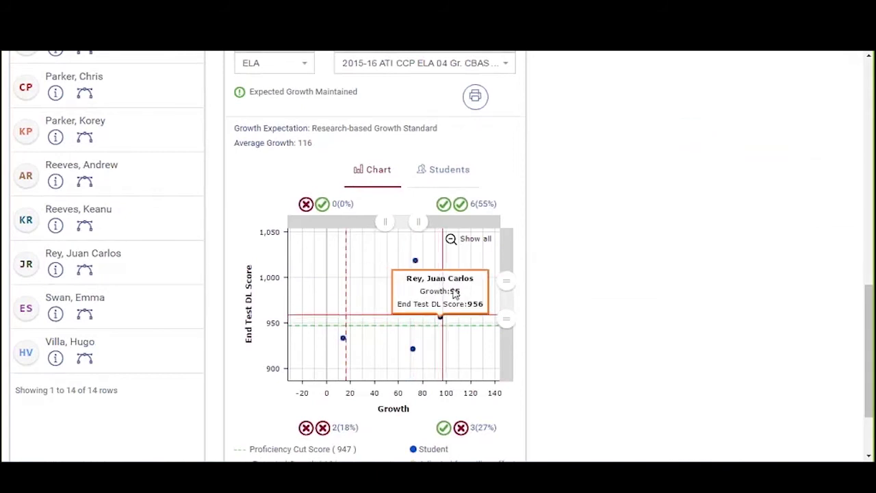
click(479, 242)
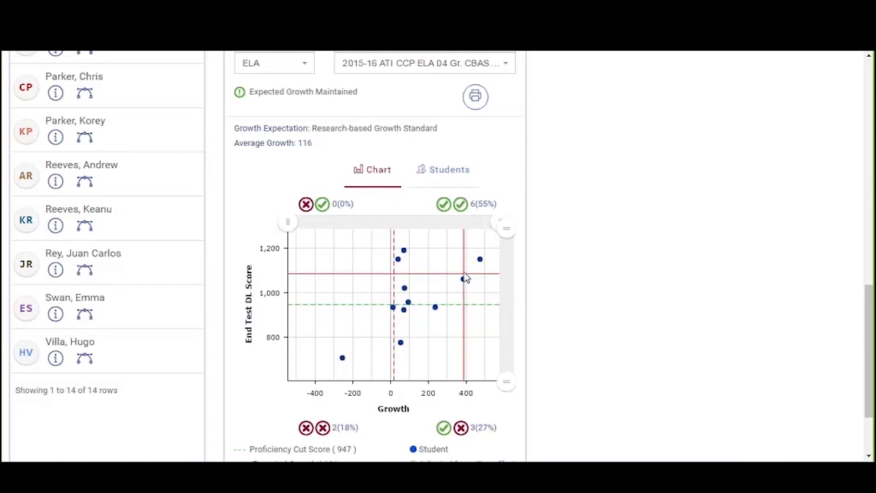
Zoom in on the two highest-growth students in the growth chart and inspect the Lower Growth and Higher Growth, Higher Achievement summaries.
drag(462, 252, 490, 308)
mouse_move(431, 252)
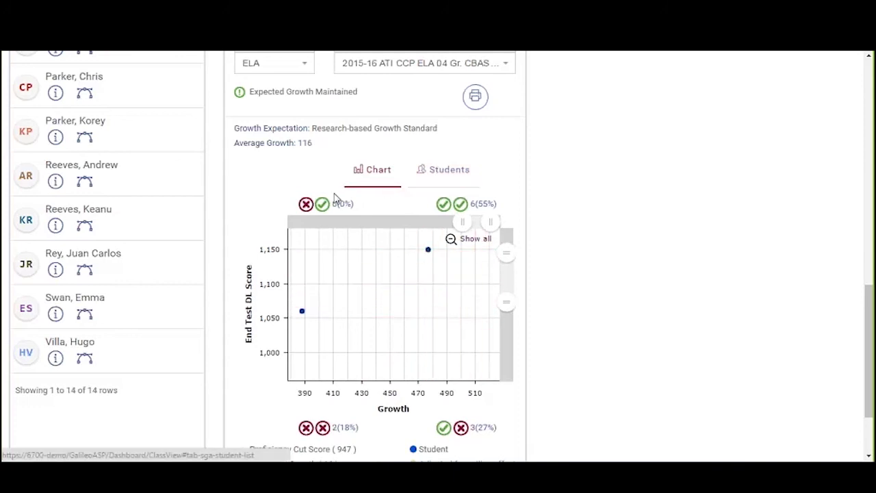
mouse_move(317, 214)
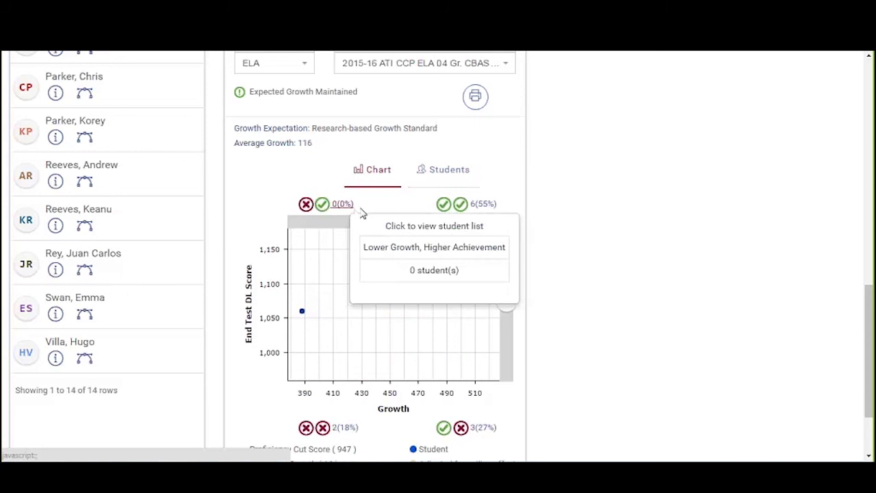
mouse_move(446, 207)
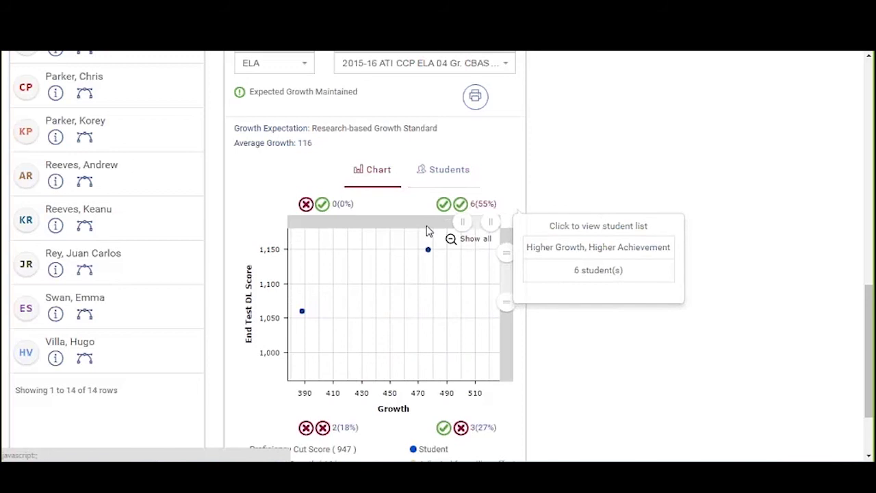
scroll(424, 232, up, 5)
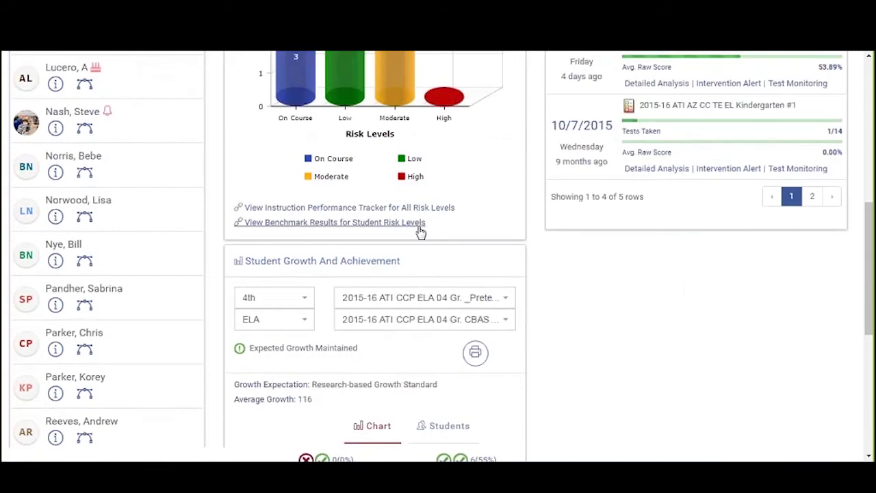
Review the Risk Level Summary's Moderate bar and the Higher Growth, Higher Achievement indicator in Student Growth And Achievement.
scroll(420, 232, up, 3)
scroll(420, 232, up, 3)
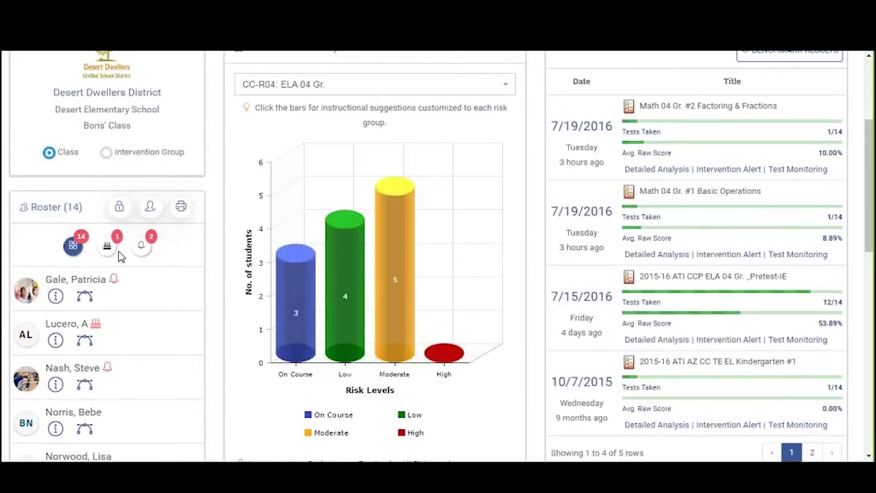
mouse_move(409, 274)
scroll(391, 254, down, 2)
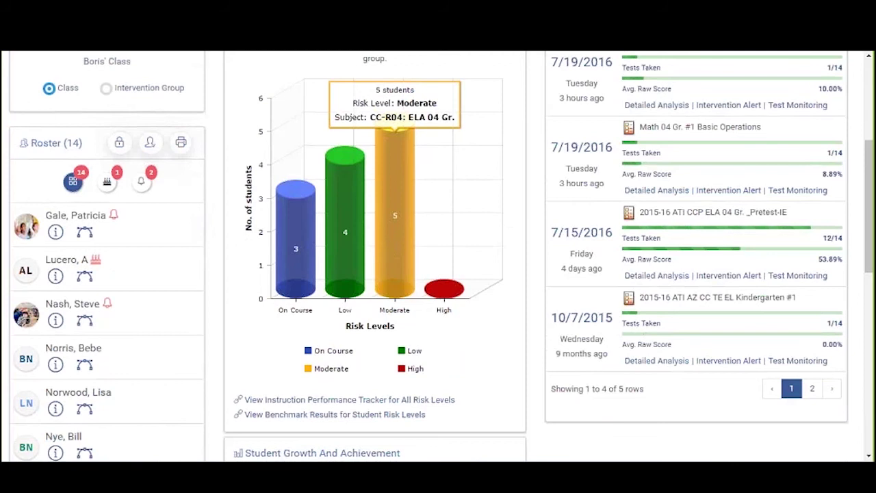
scroll(388, 265, down, 1)
scroll(388, 266, down, 4)
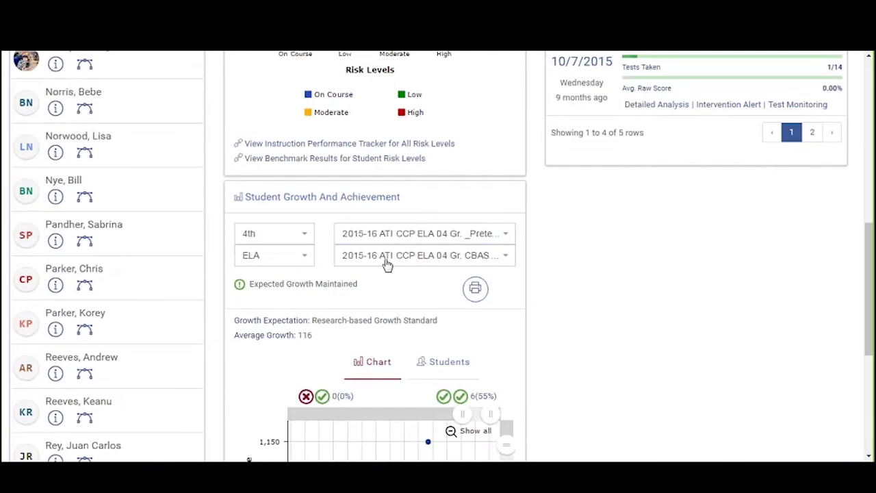
mouse_move(442, 399)
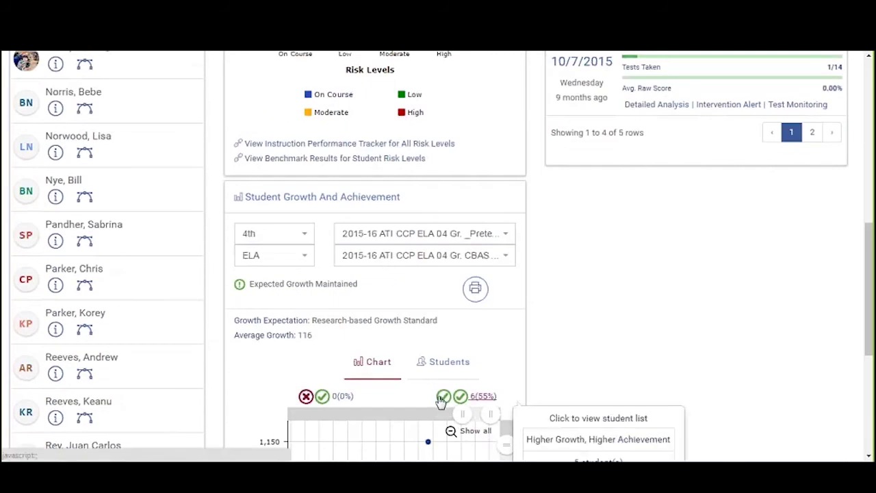
scroll(441, 401, up, 8)
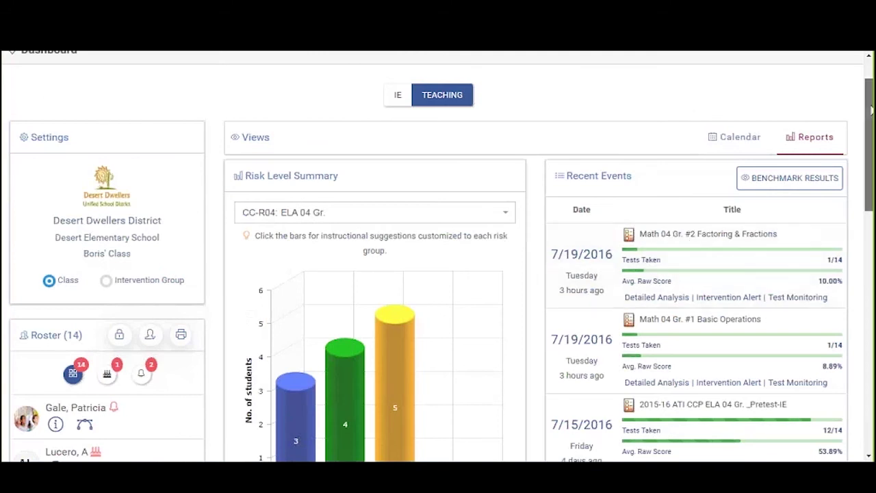
Examine the test events listed in Recent Events across both pages, including dates, tests taken and average raw scores.
drag(871, 109, 873, 137)
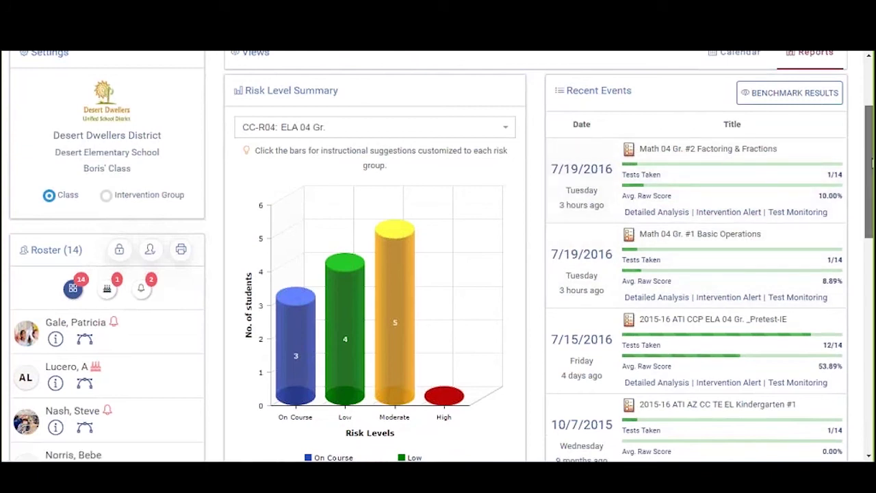
drag(872, 162, 872, 190)
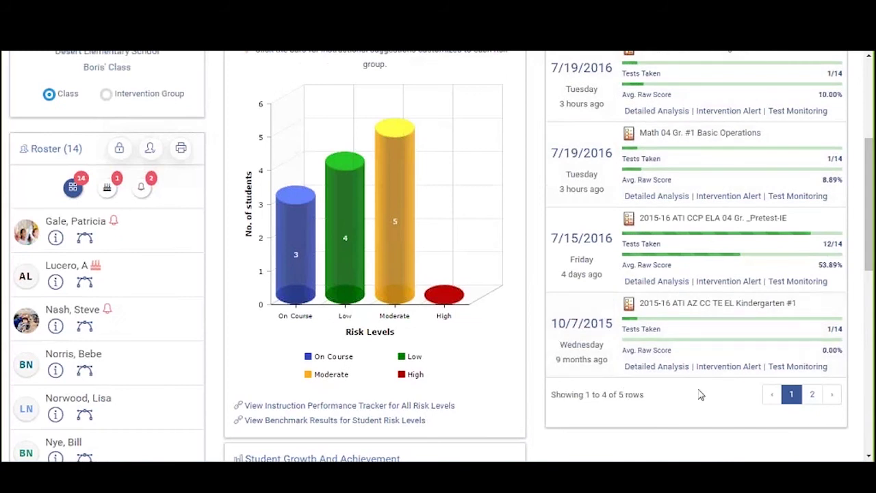
click(813, 395)
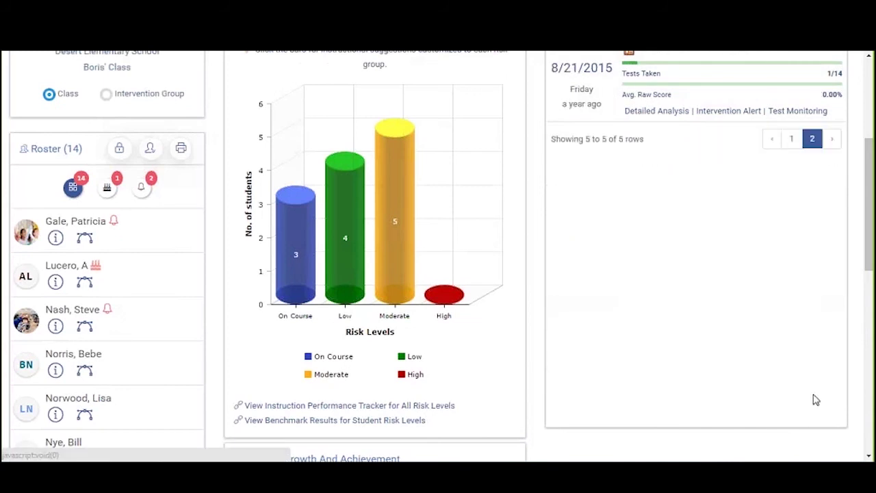
scroll(756, 264, up, 5)
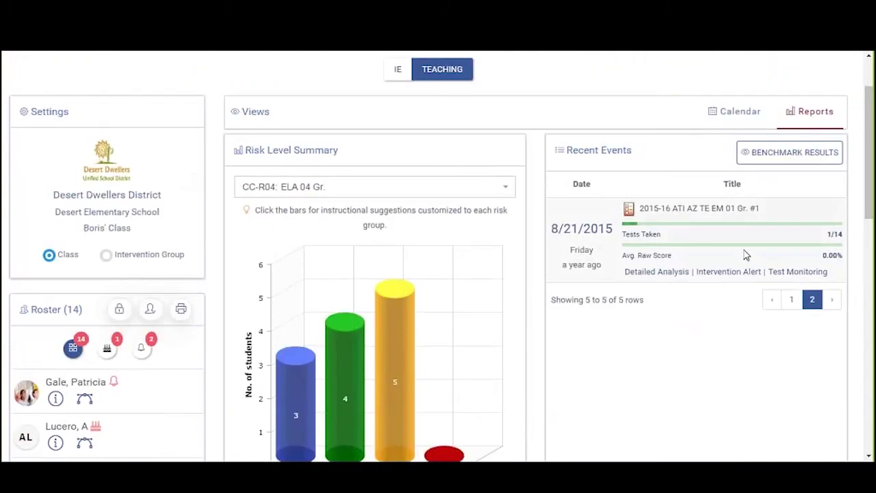
click(773, 305)
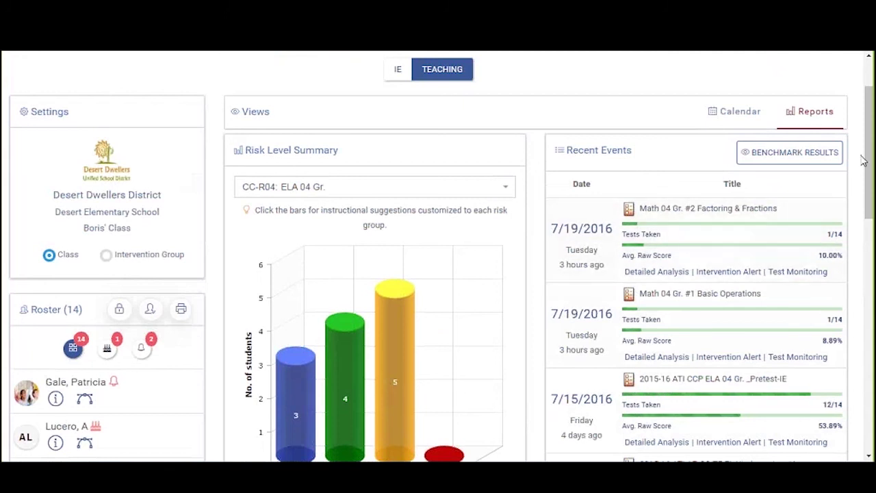
drag(868, 153, 831, 267)
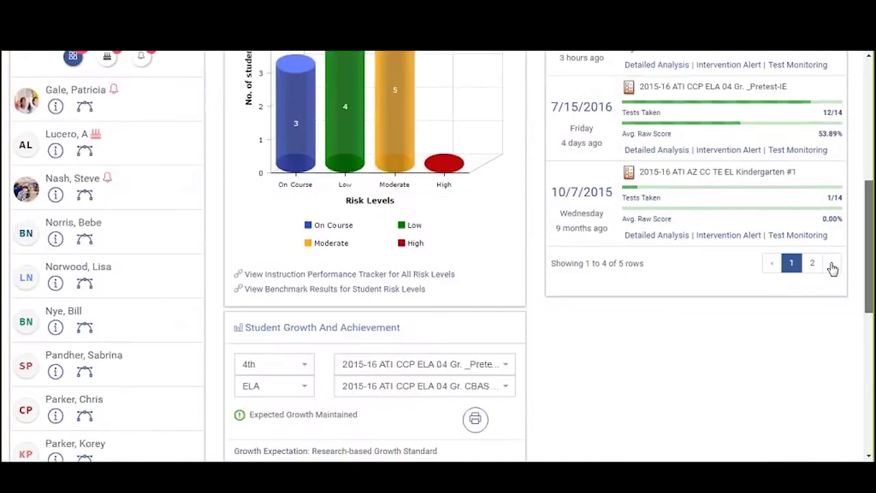
click(830, 265)
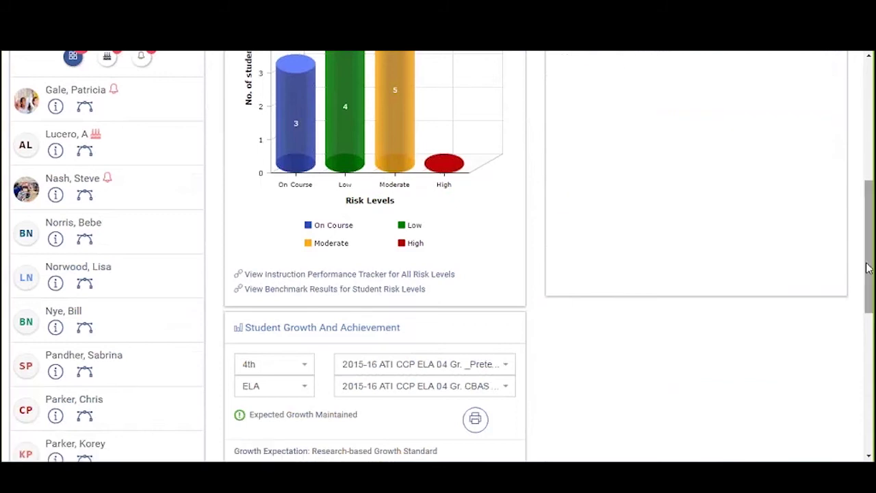
scroll(848, 253, up, 5)
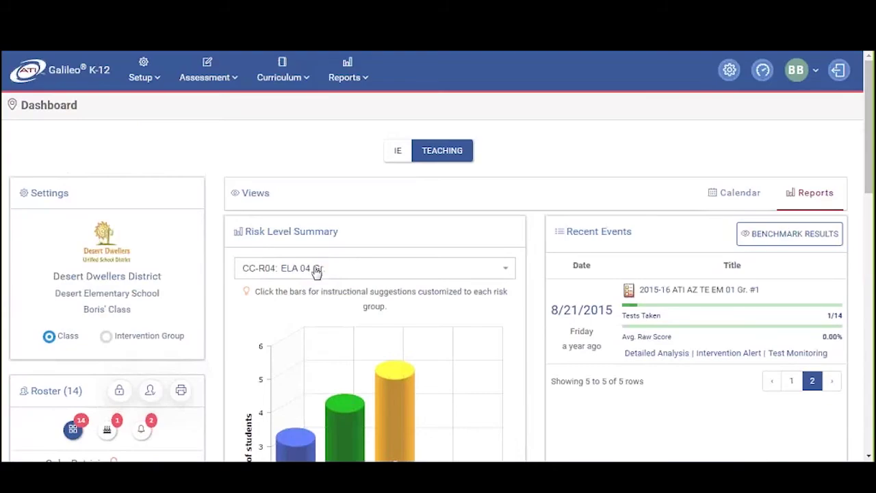
Switch the dashboard to the Calendar view and examine the tests and assignments scheduled in July 2016.
click(748, 196)
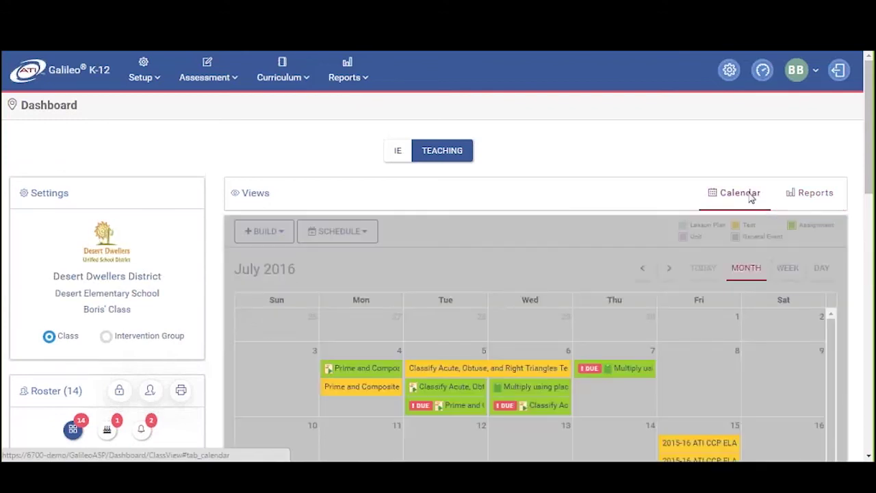
scroll(864, 68, down, 1)
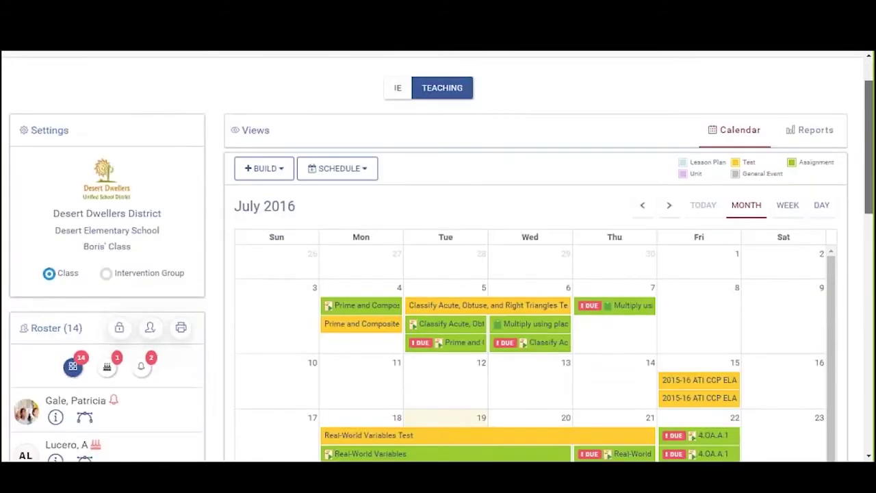
scroll(843, 160, down, 1)
scroll(843, 160, up, 1)
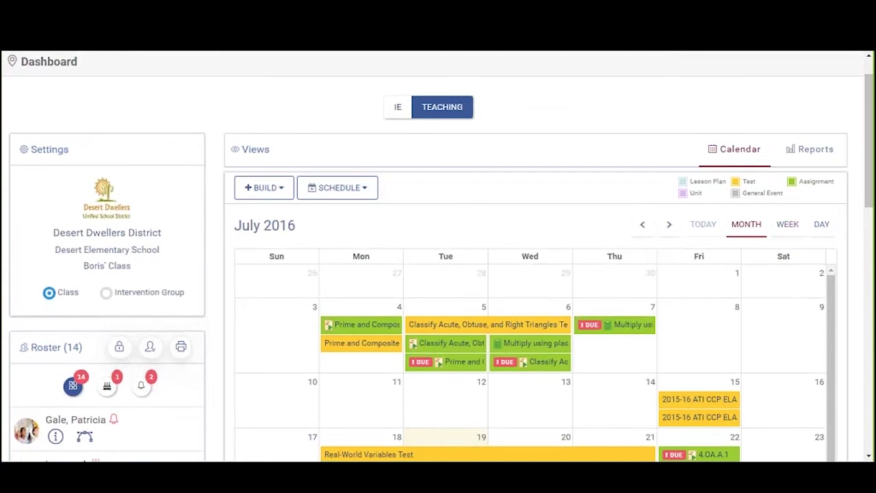
scroll(843, 150, up, 1)
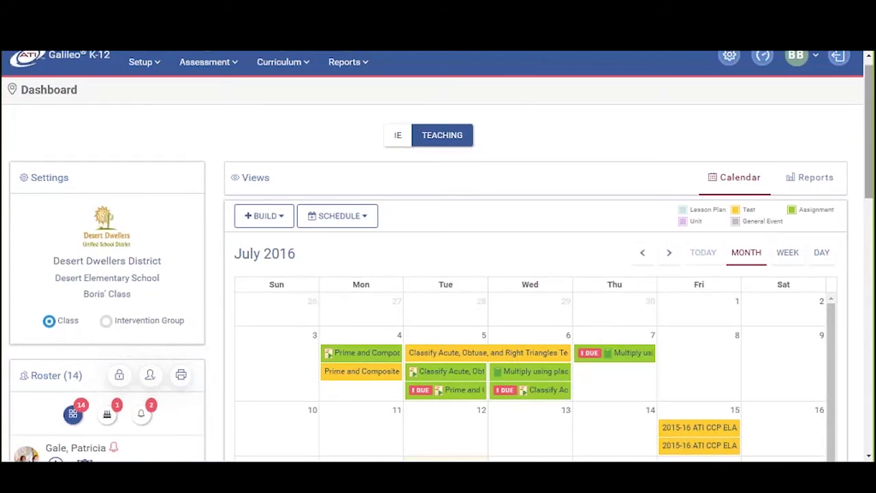
scroll(864, 231, down, 5)
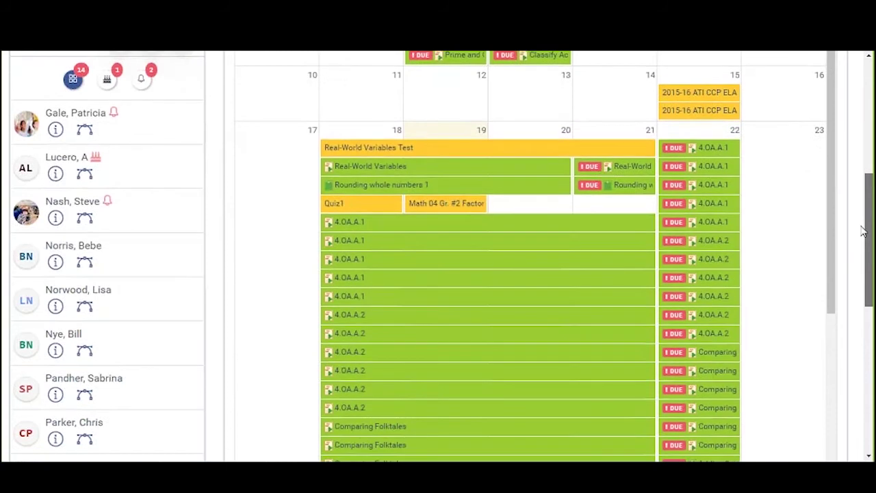
Review the calendar's available Build options, including Lesson Plan Builder, and its Schedule options.
scroll(864, 231, up, 5)
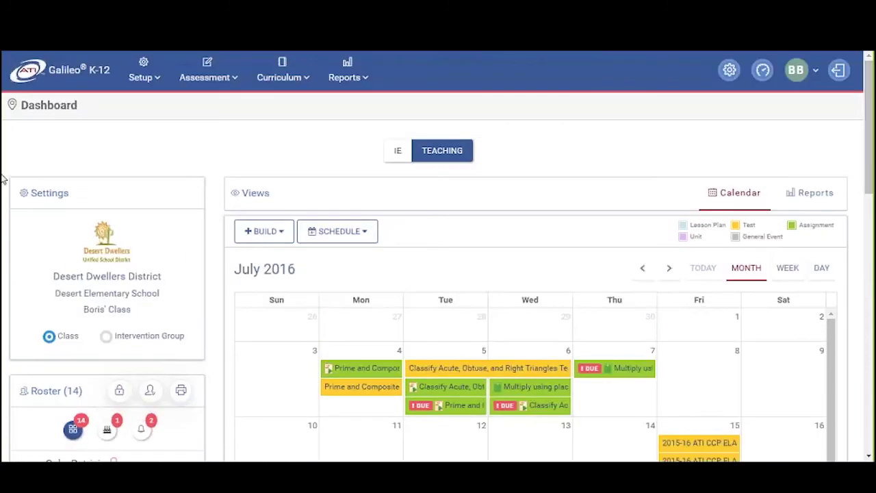
click(278, 233)
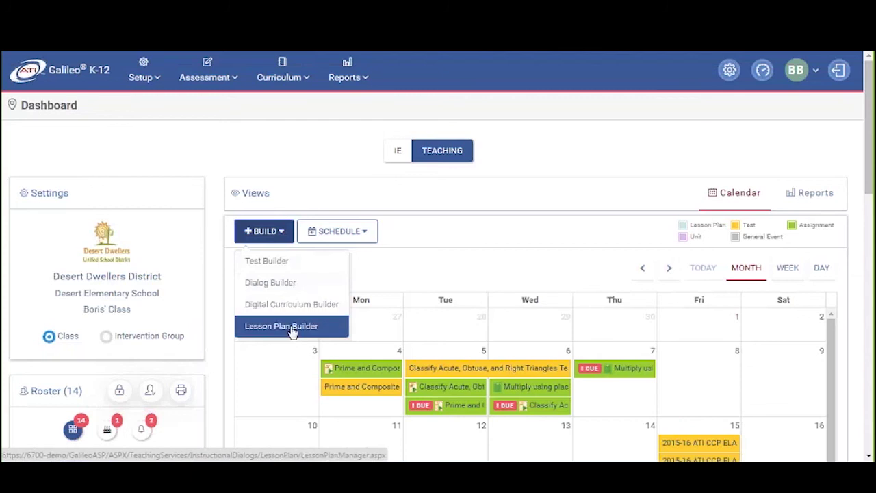
click(370, 233)
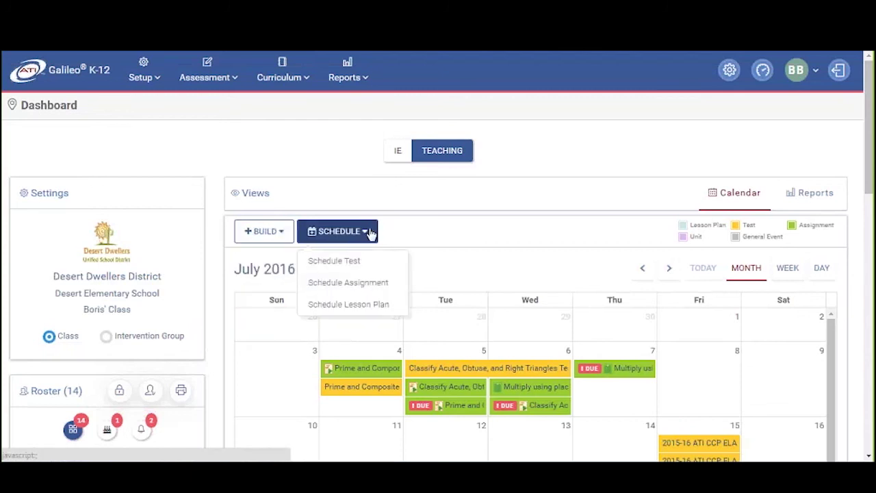
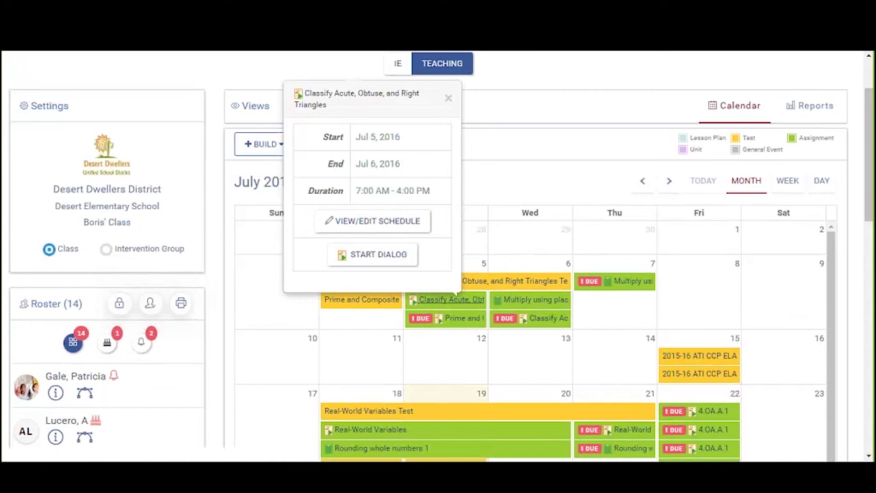
Preview the Classify Acute, Obtuse, and Right Triangles dialog from its July 5 calendar entry, return to the calendar and dismiss the event details.
click(380, 259)
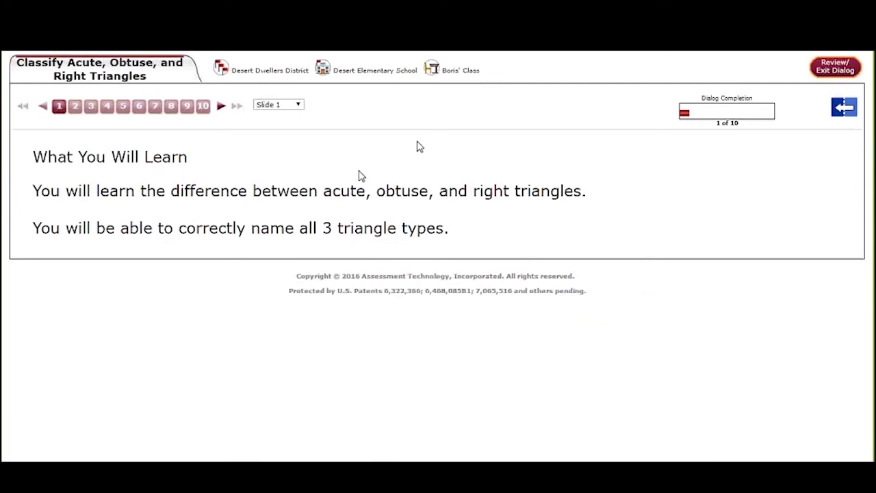
click(845, 108)
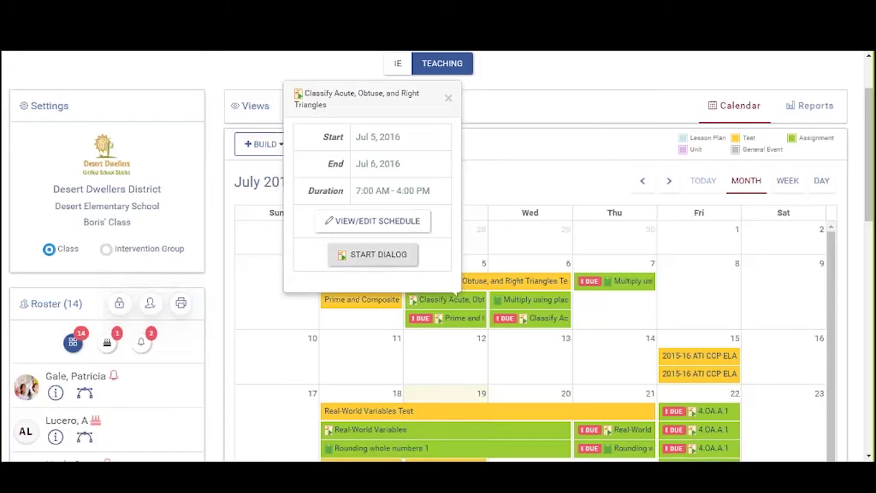
click(500, 193)
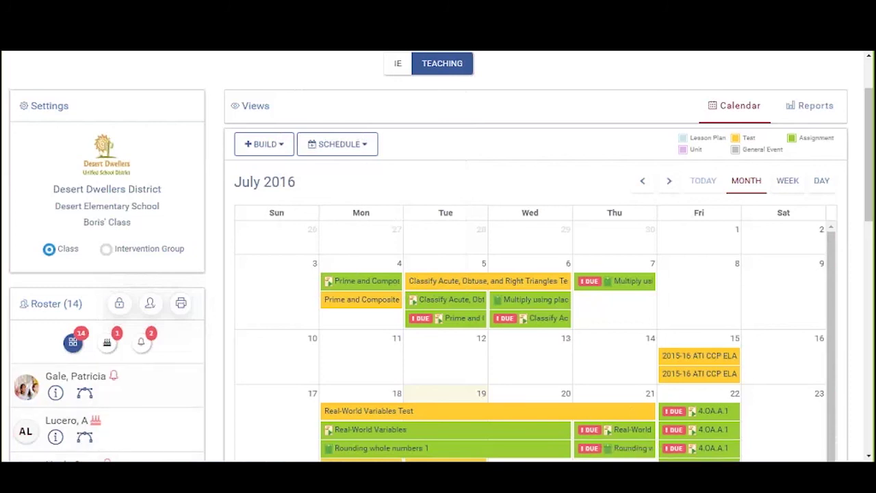
View the details of the Multiply using place value assignment due July 7 and preview its Khan Academy content.
click(598, 283)
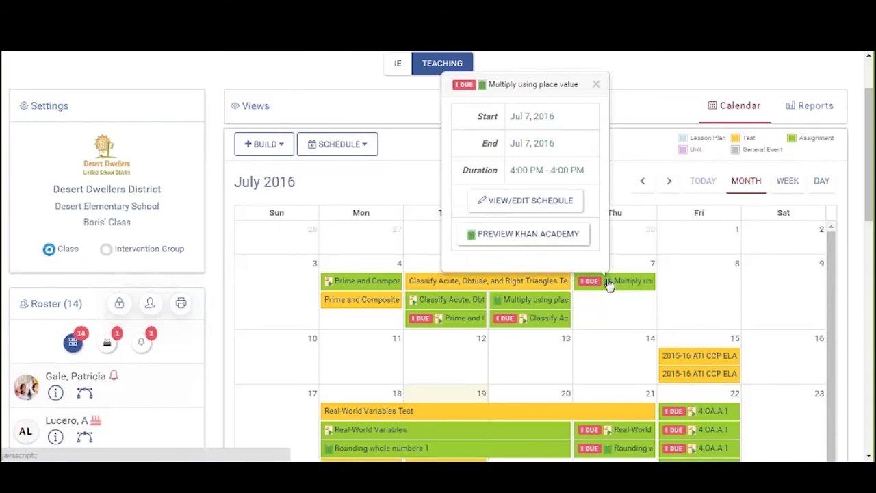
click(527, 235)
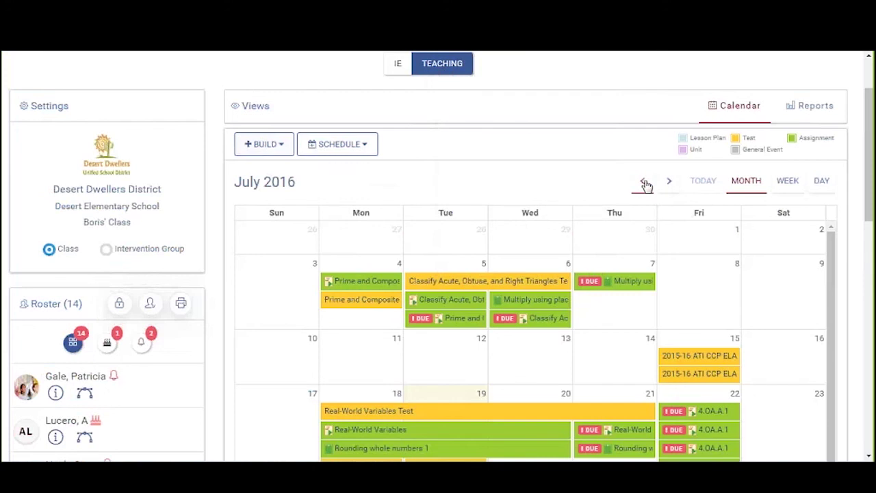
Review the Build options again and start scheduling a lesson plan from the calendar.
mouse_move(287, 152)
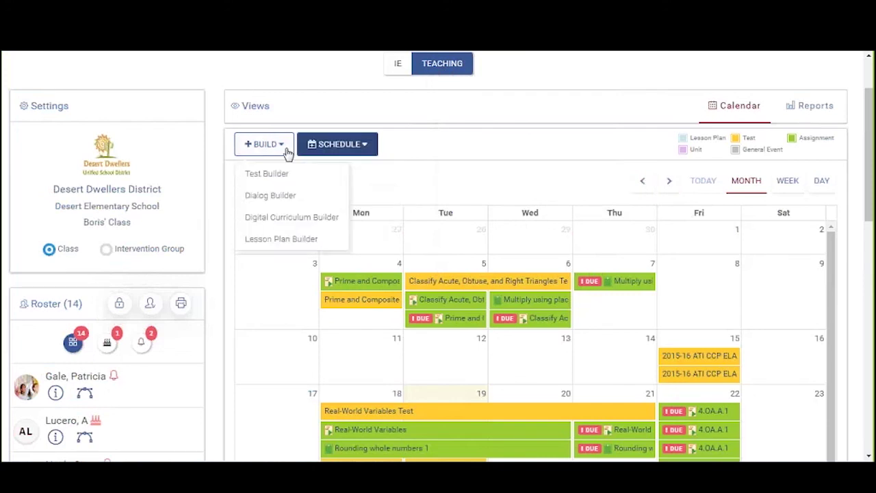
mouse_move(325, 152)
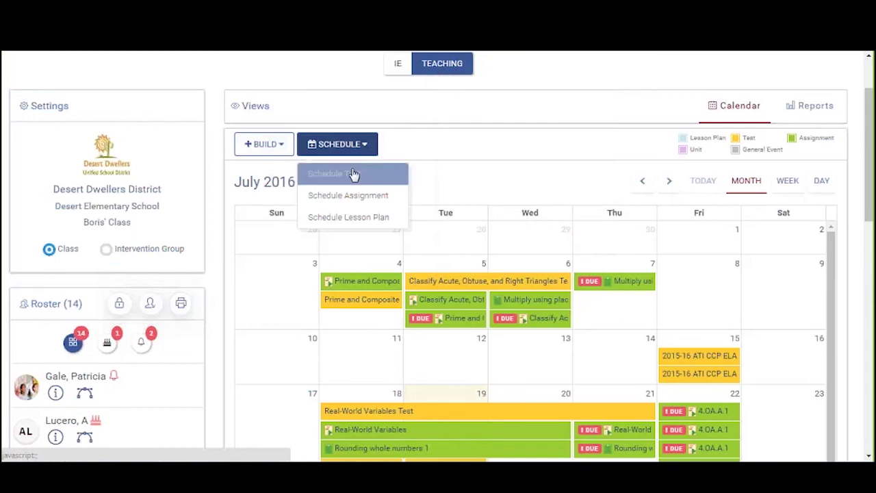
click(342, 218)
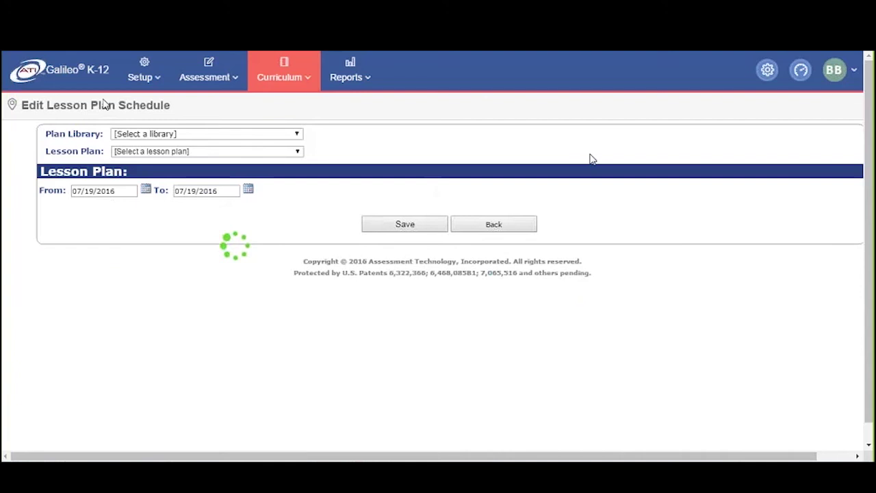
Choose the teacher's own class Lesson Plan K-12 library and load the plan Lesson Plan for Week four July 18 for scheduling.
click(206, 77)
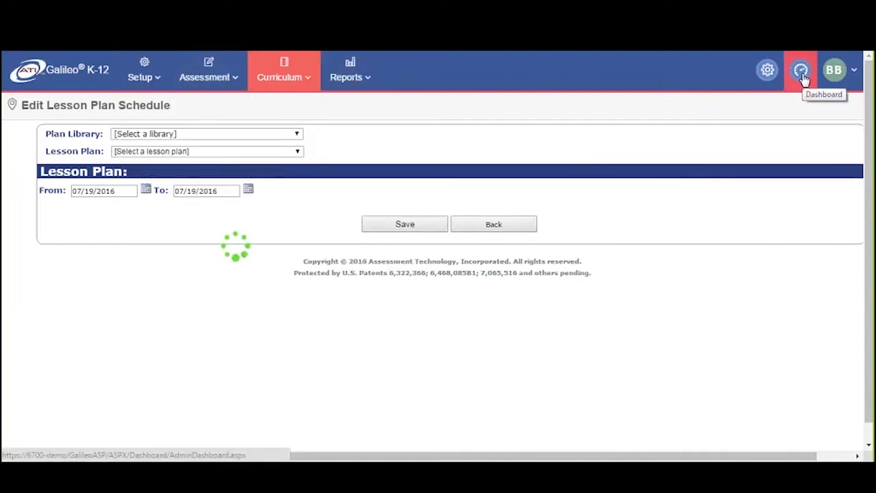
click(297, 152)
click(297, 155)
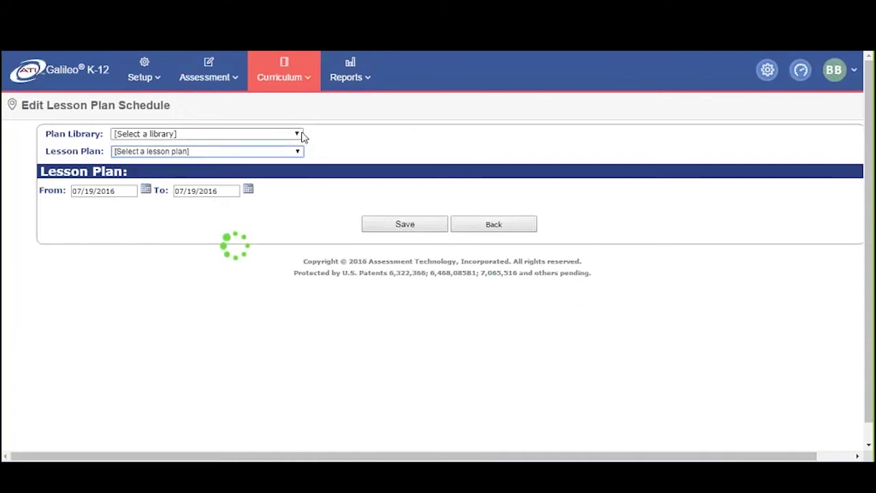
click(301, 135)
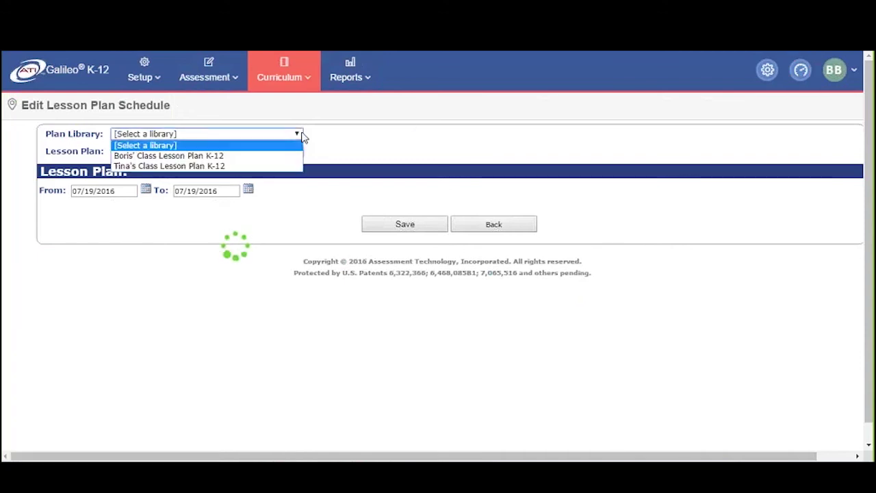
click(272, 157)
click(274, 154)
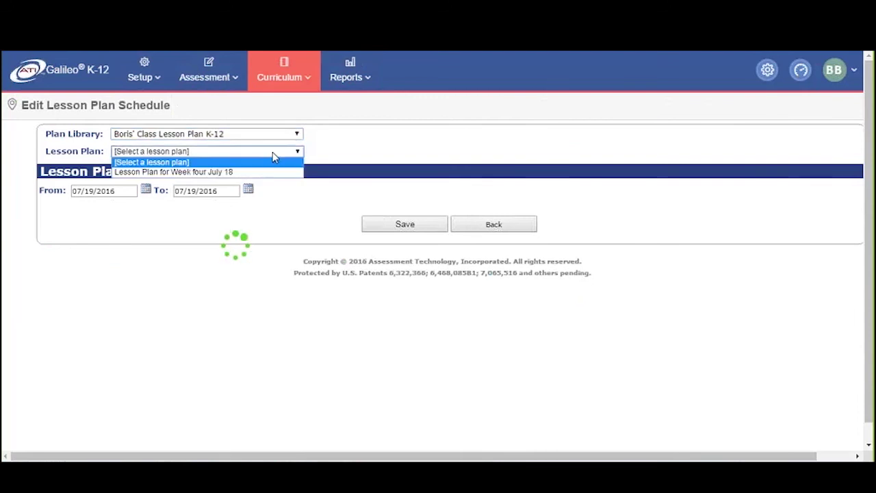
click(273, 173)
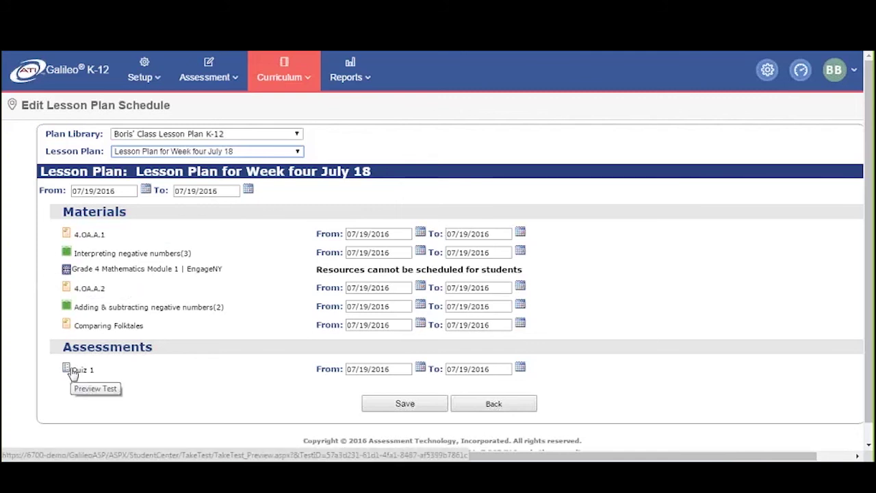
Preview the Grade 4 Mathematics Module 1 | EngageNY resource in the lesson plan schedule and return to the dashboard.
click(67, 272)
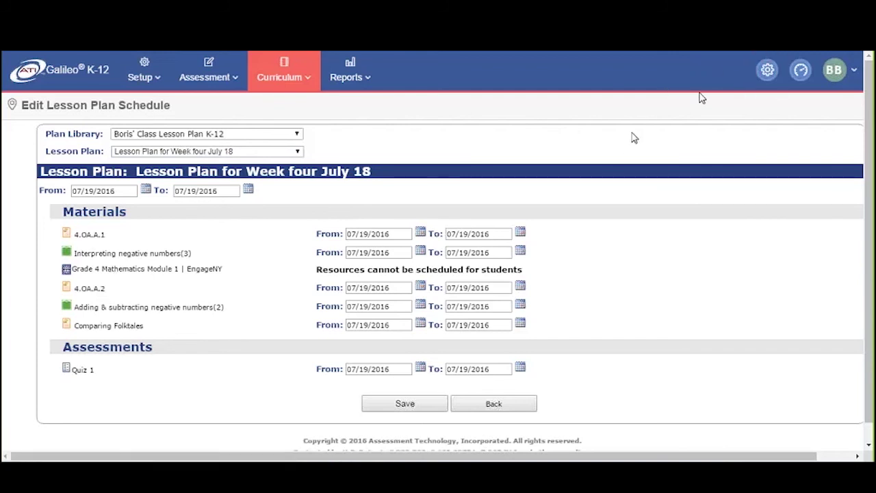
click(799, 75)
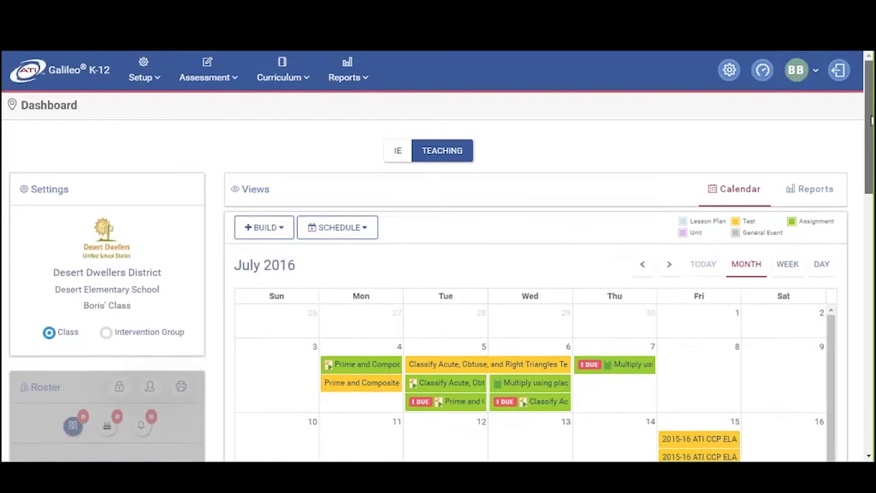
drag(872, 121, 872, 155)
scroll(856, 153, up, 3)
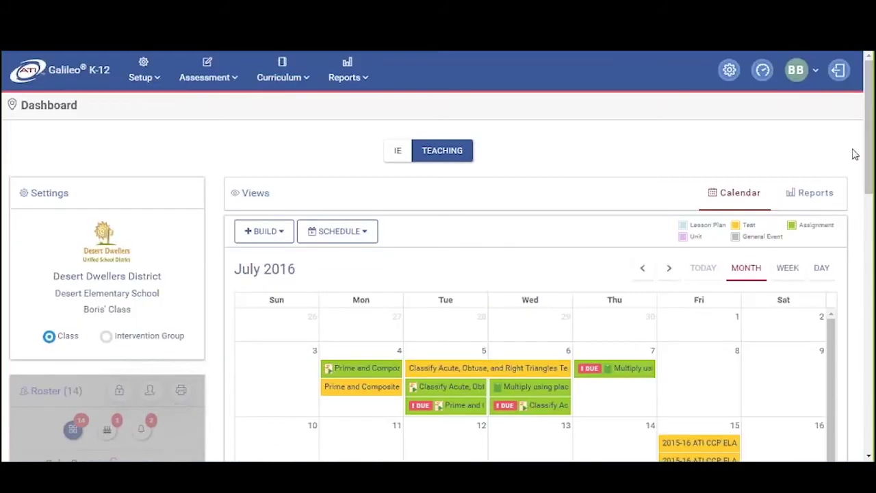
Open the dashboard's Reports view and check which subjects the Risk Level Summary offers, keeping CC-R04: ELA 04 Gr.
click(810, 195)
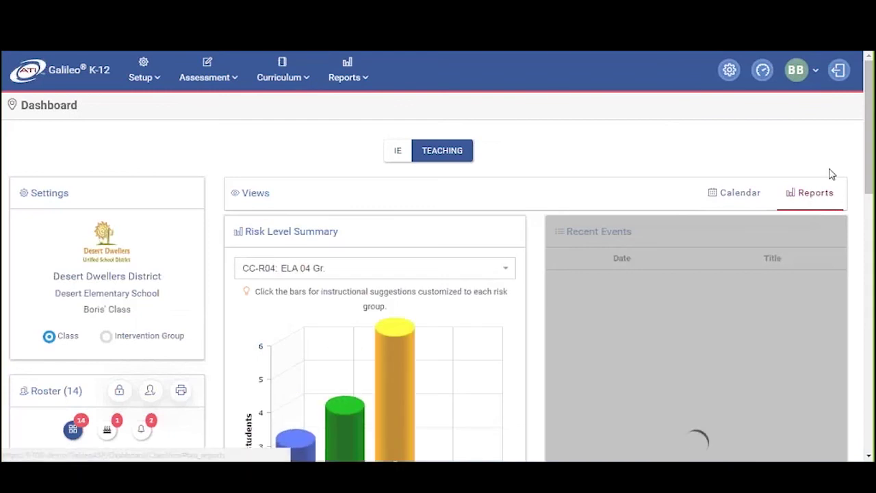
scroll(832, 174, down, 1)
scroll(832, 174, down, 3)
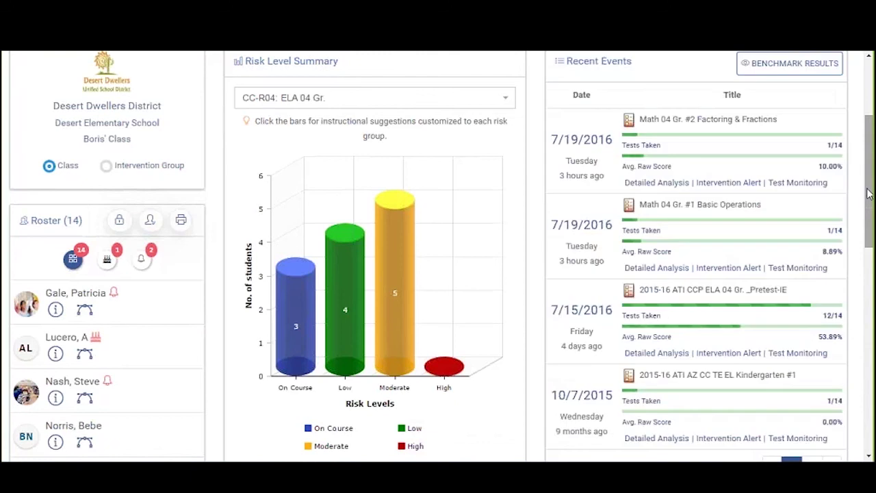
click(501, 101)
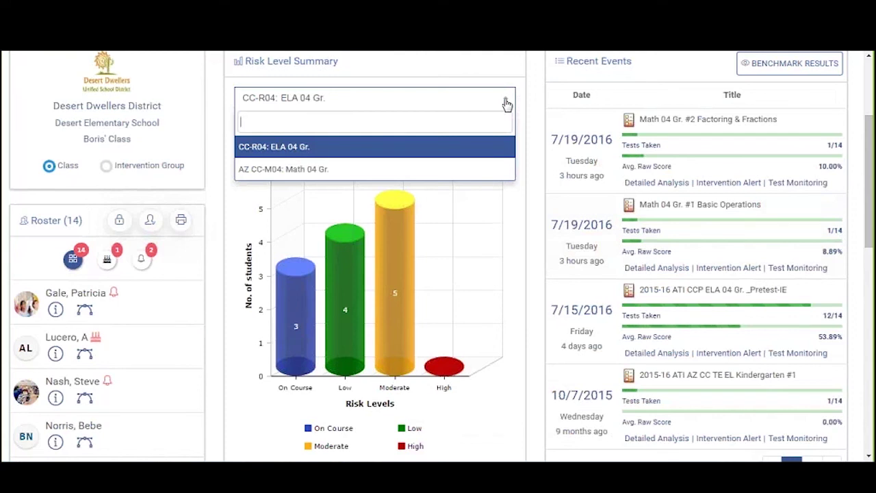
click(506, 104)
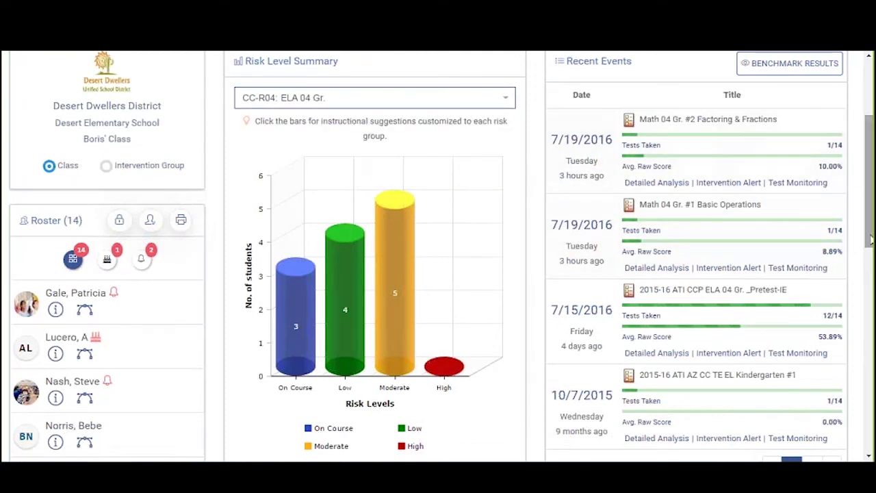
scroll(868, 241, up, 3)
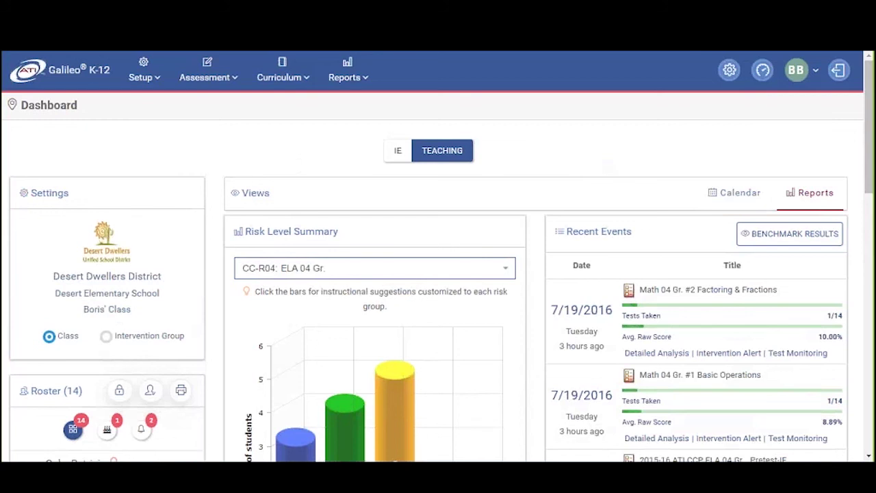
Return to the Calendar view, look over its Build and Schedule options, and open the Lesson Plan Builder.
click(730, 193)
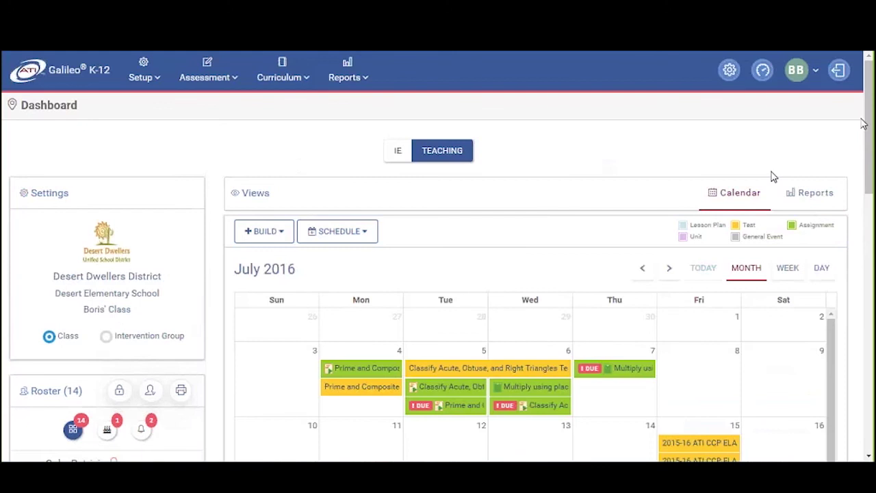
drag(867, 124, 867, 128)
scroll(146, 127, up, 1)
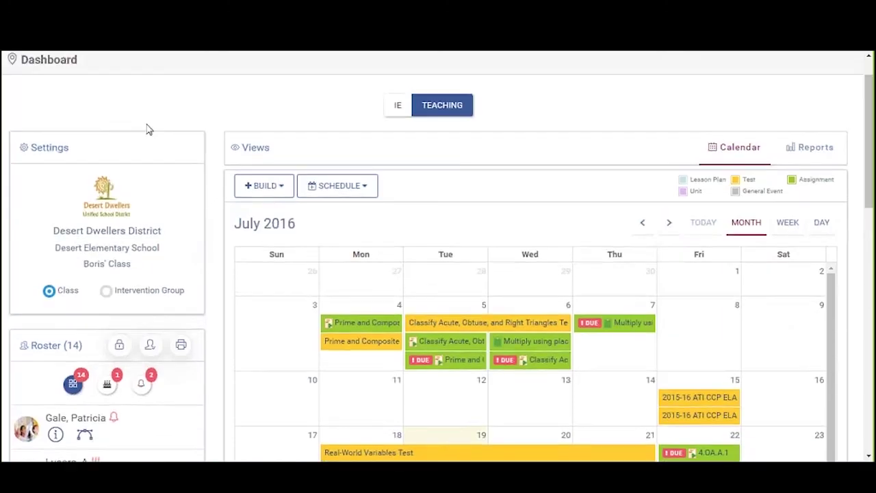
click(280, 192)
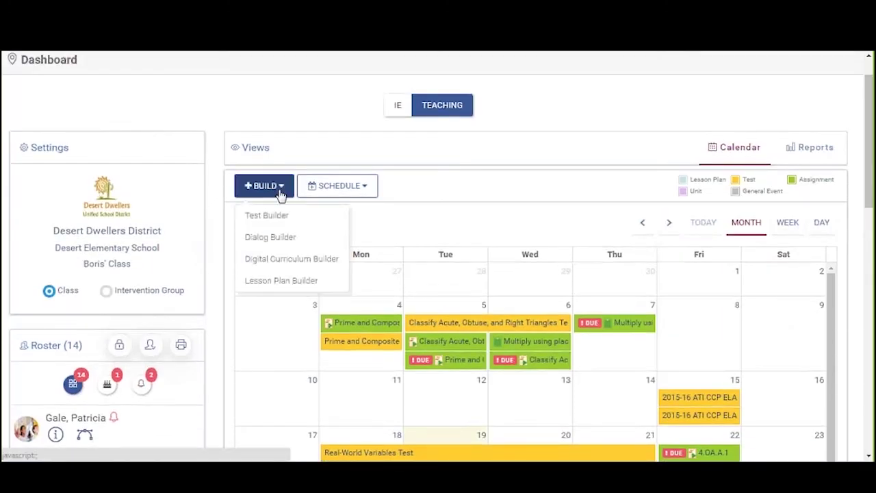
click(314, 186)
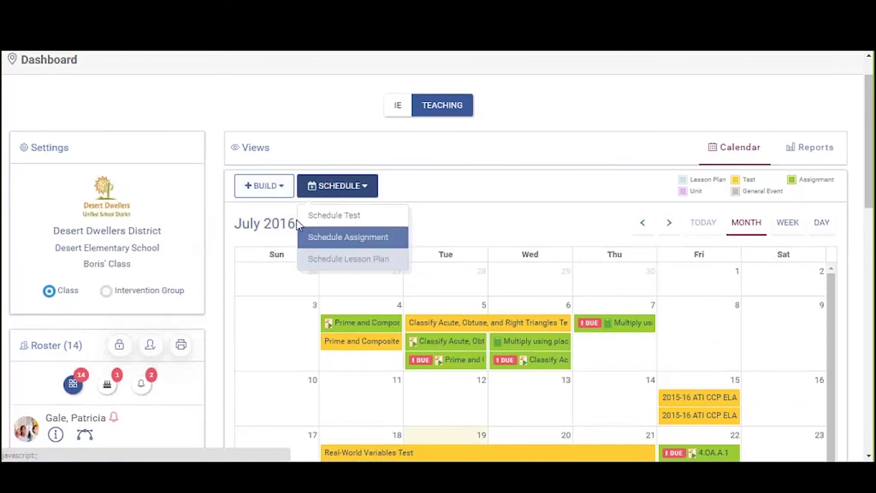
click(281, 187)
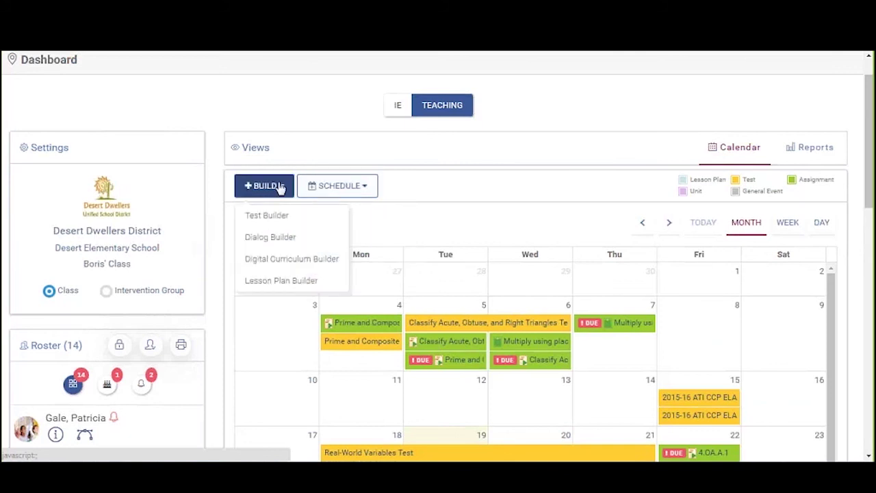
click(254, 288)
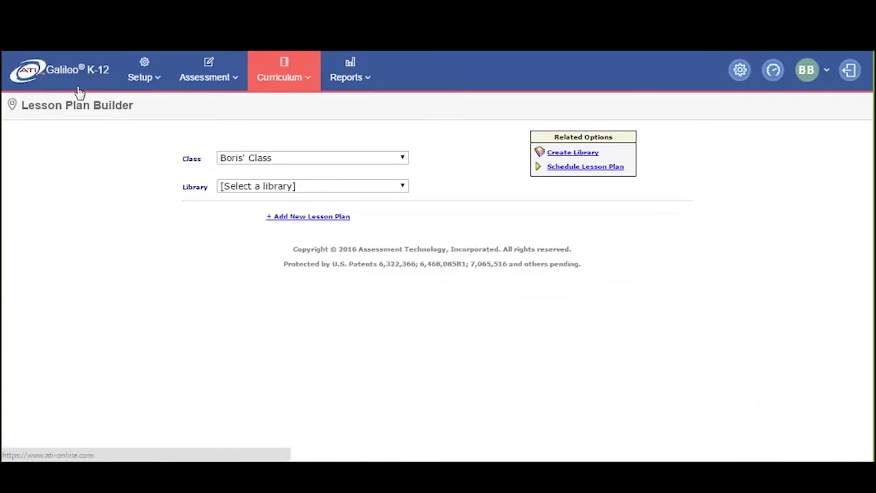
Choose the teacher's own class Lesson Plan K-12 library and open Lesson Plan for Week four July 18 for editing.
mouse_move(375, 89)
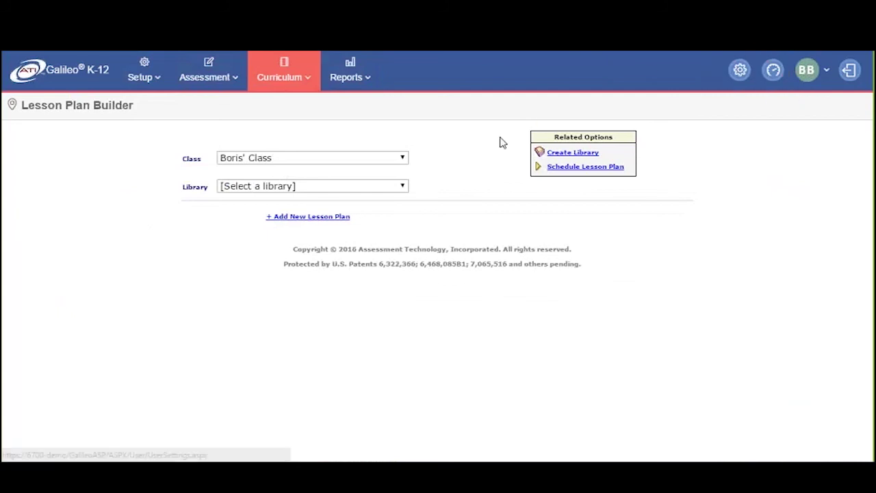
click(402, 183)
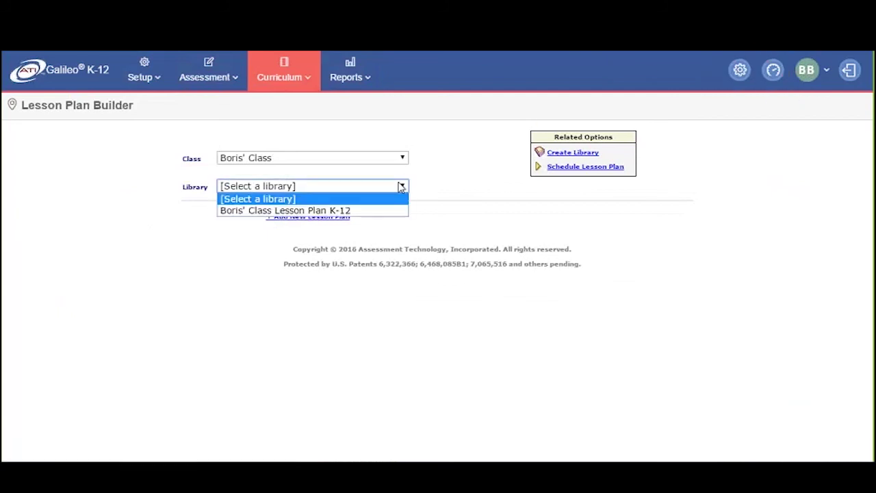
click(375, 213)
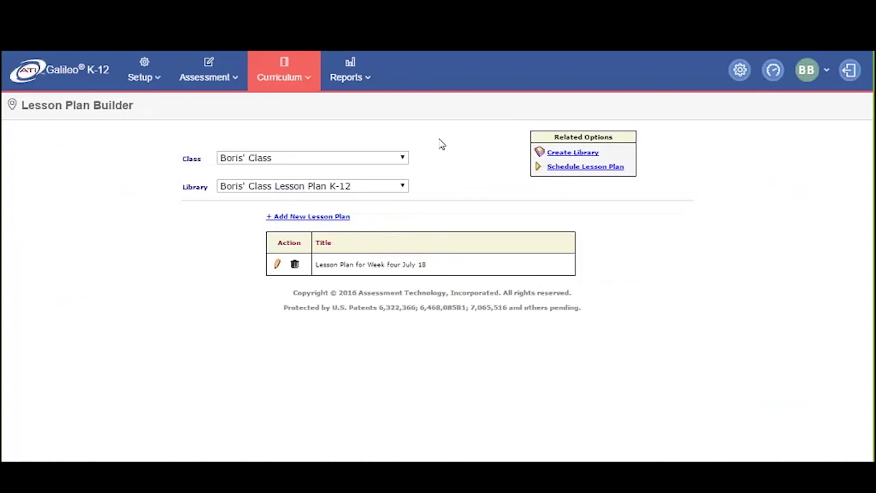
click(277, 265)
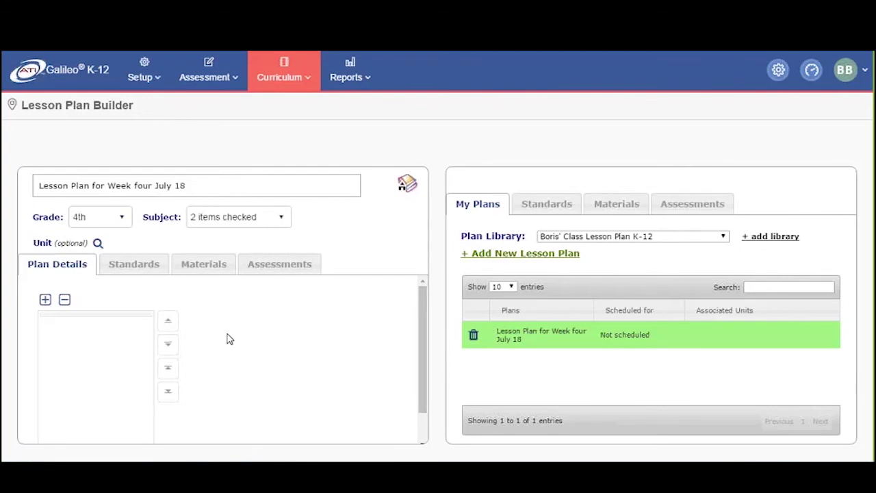
Review the standards, materials and assessments already included in the Week four July 18 lesson plan.
click(124, 268)
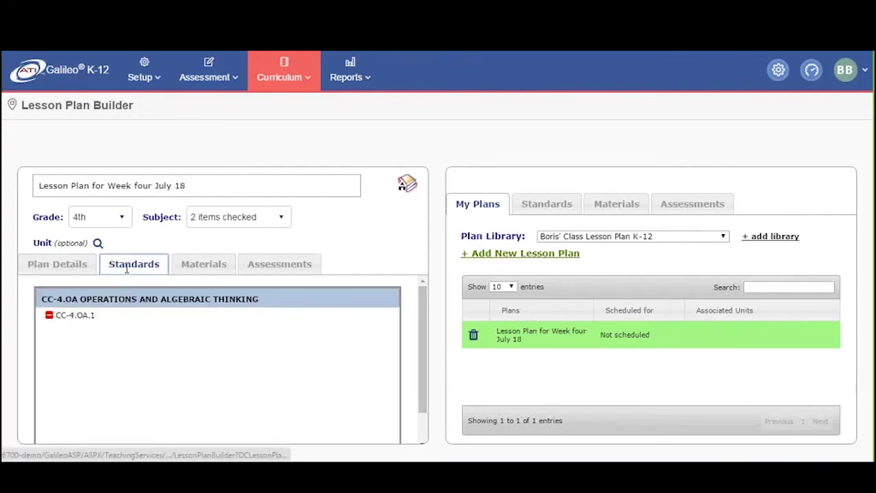
mouse_move(77, 317)
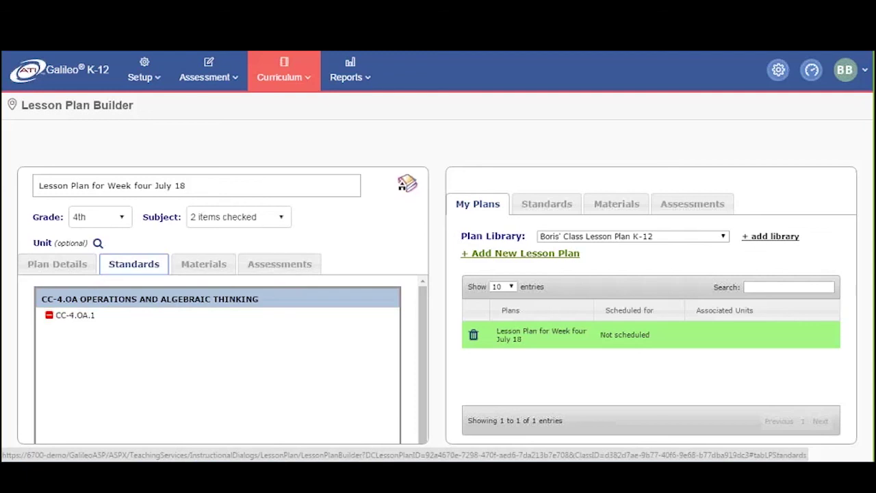
click(213, 268)
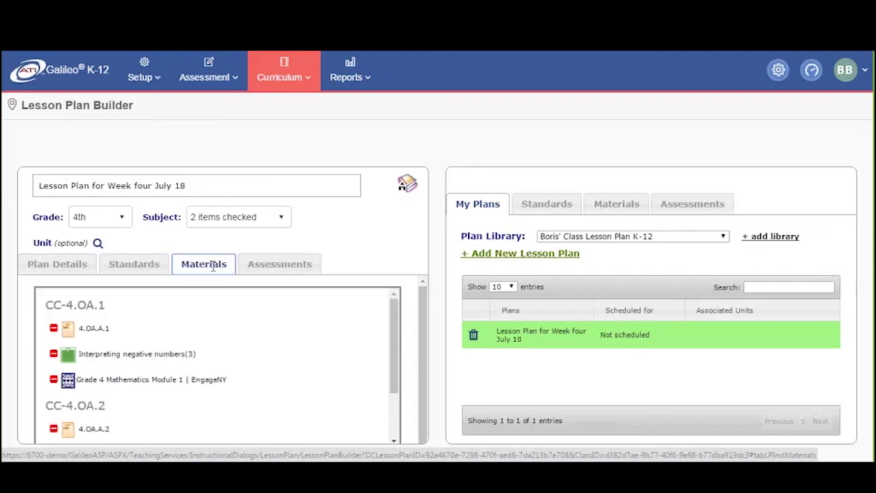
drag(394, 324, 394, 333)
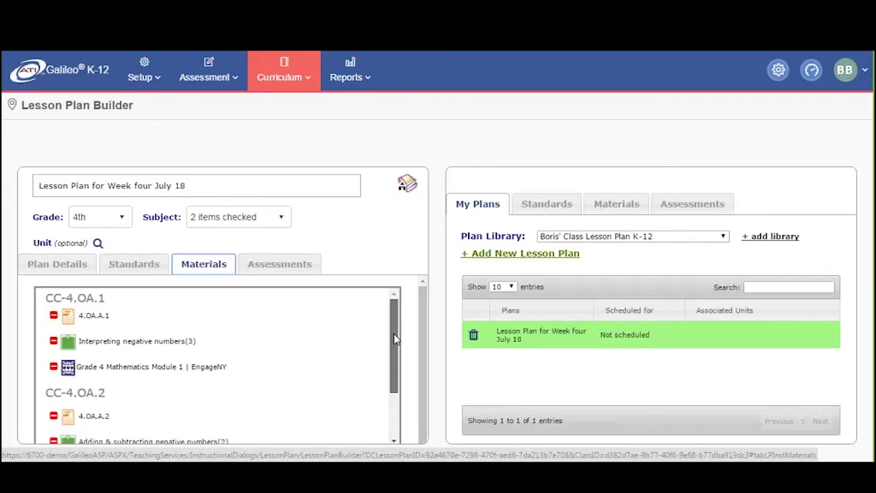
scroll(394, 338, down, 2)
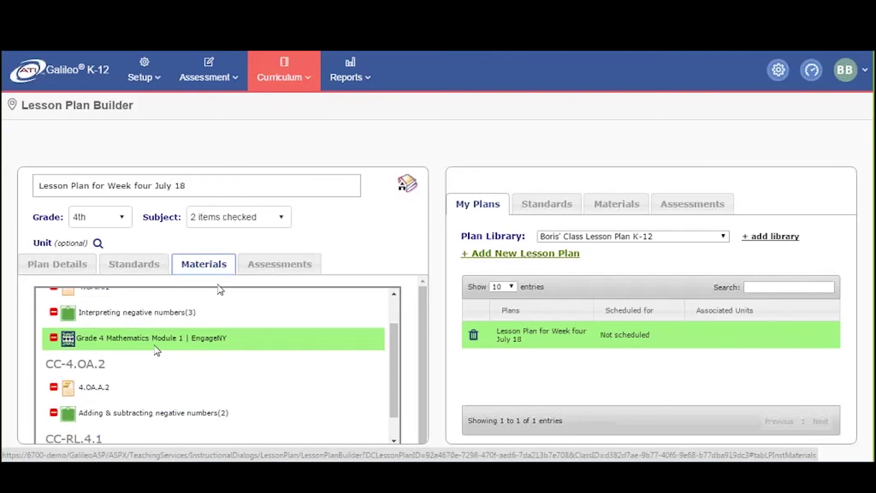
click(261, 267)
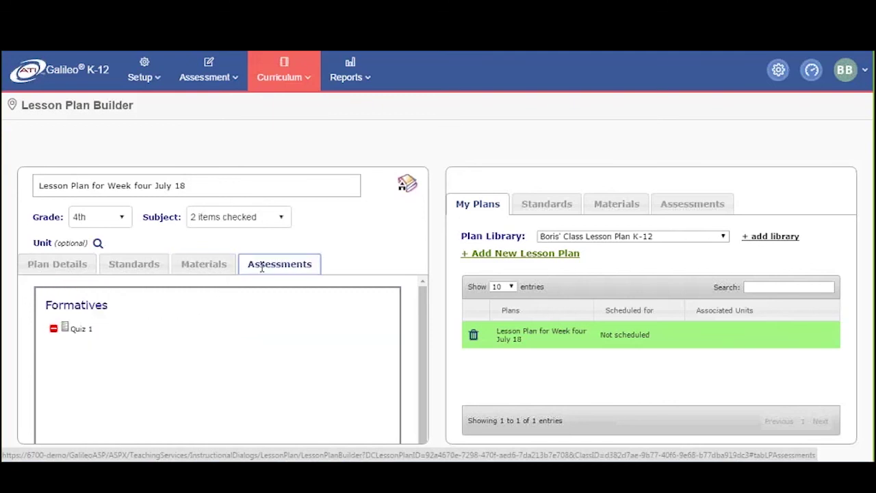
Look through the sources available for adding standards, materials and assessments to the lesson plan.
click(539, 209)
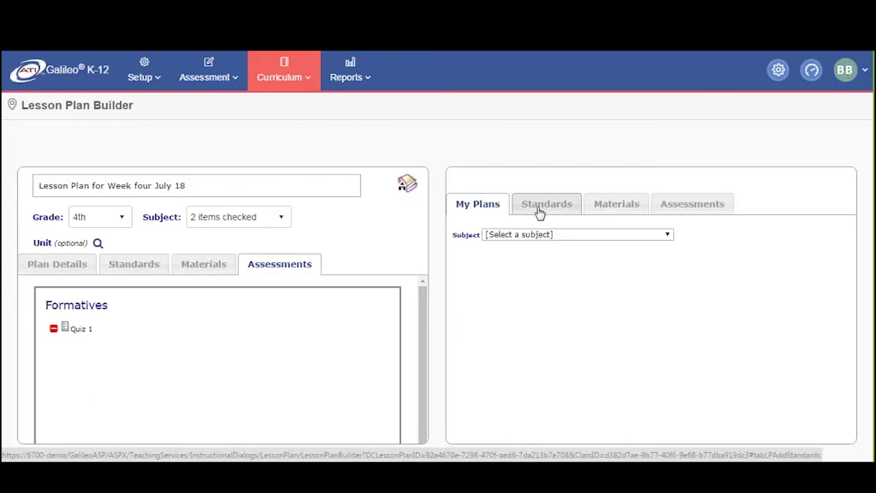
click(609, 204)
click(704, 215)
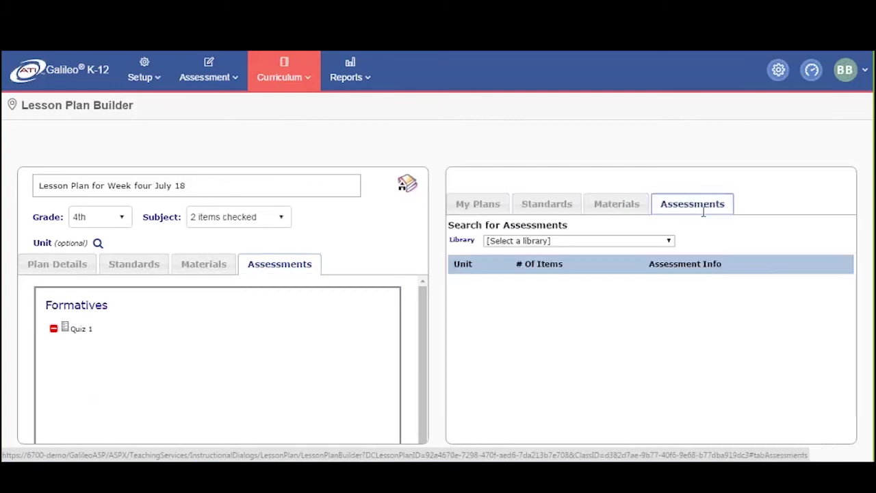
Add the standard CC-4.OA.2 from the subject CC-M04: 4th Grade Math to the lesson plan.
click(568, 200)
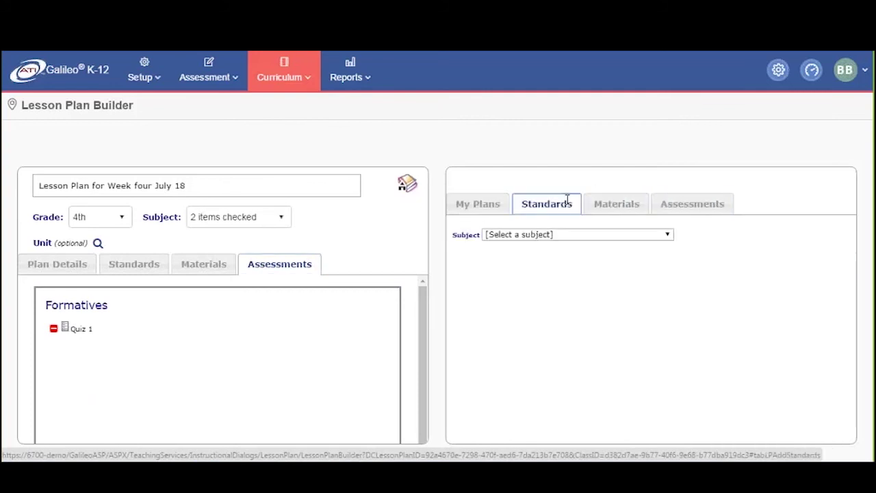
click(668, 234)
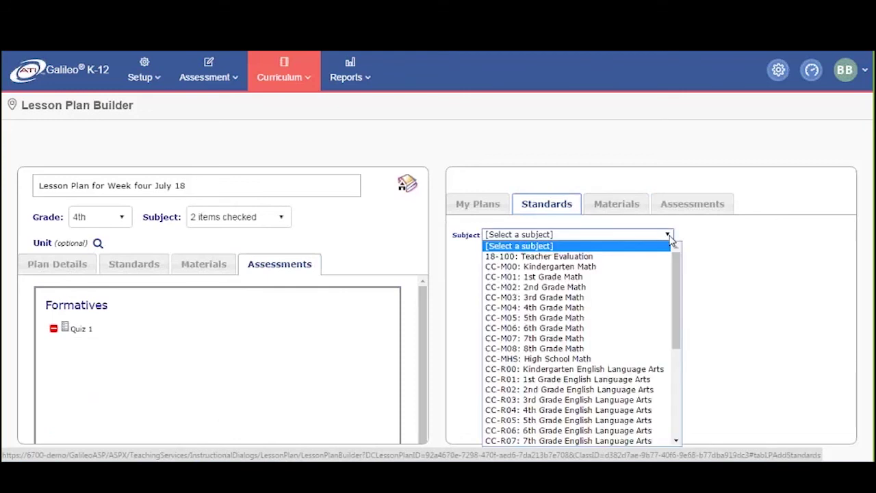
click(619, 309)
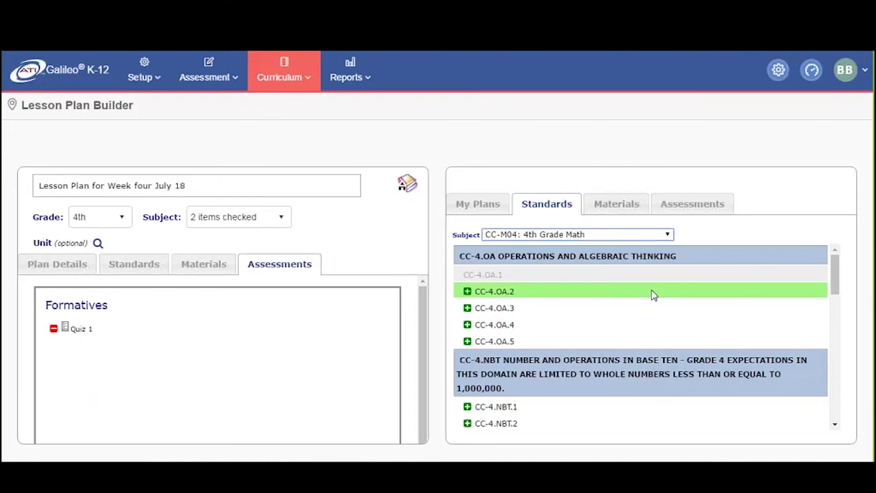
mouse_move(486, 295)
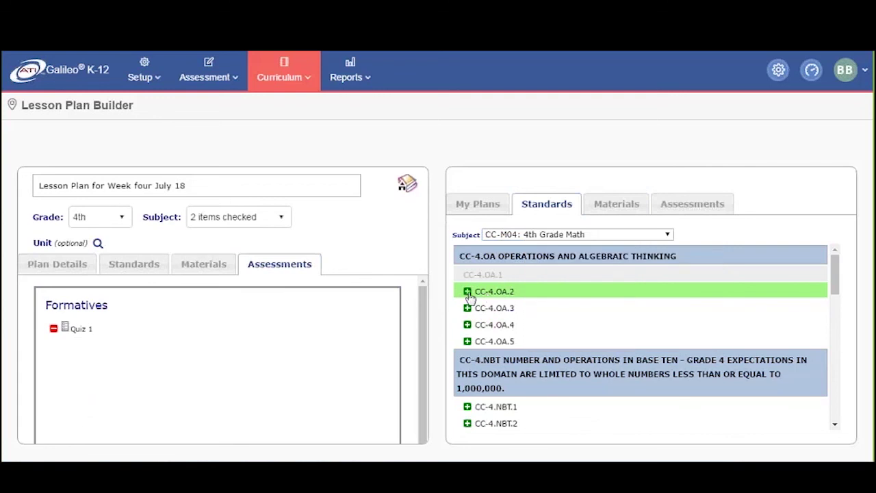
click(468, 293)
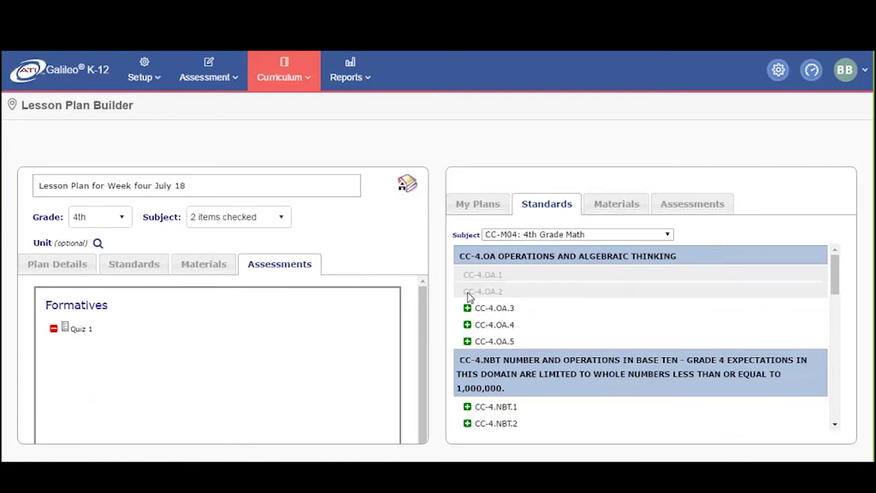
View the description of CC-4.OA.2 among the lesson plan's standards and delete that standard from the plan.
click(126, 268)
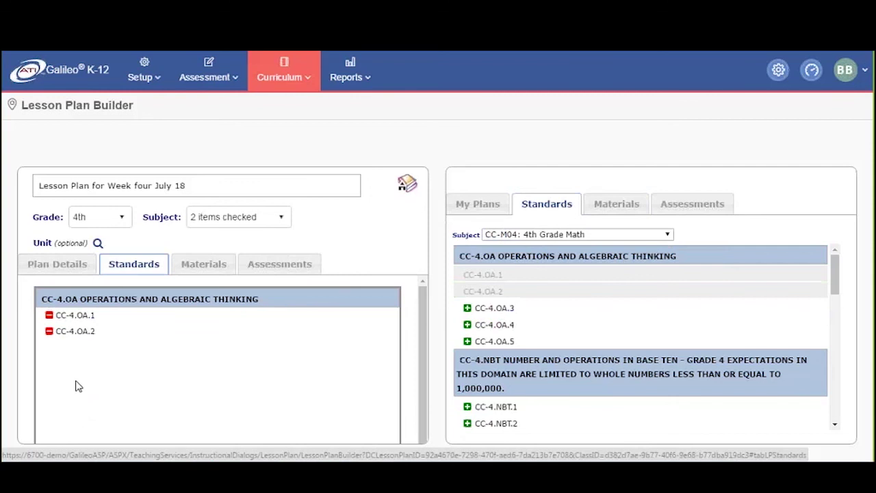
mouse_move(90, 334)
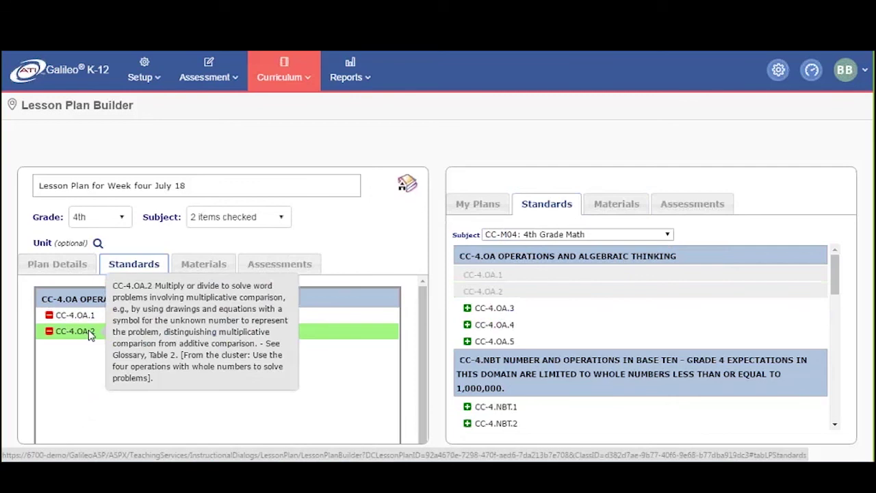
click(49, 332)
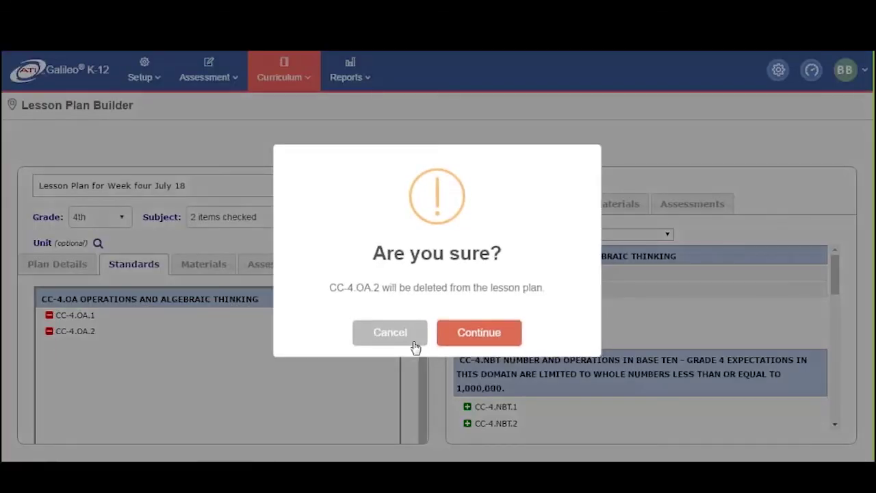
click(493, 339)
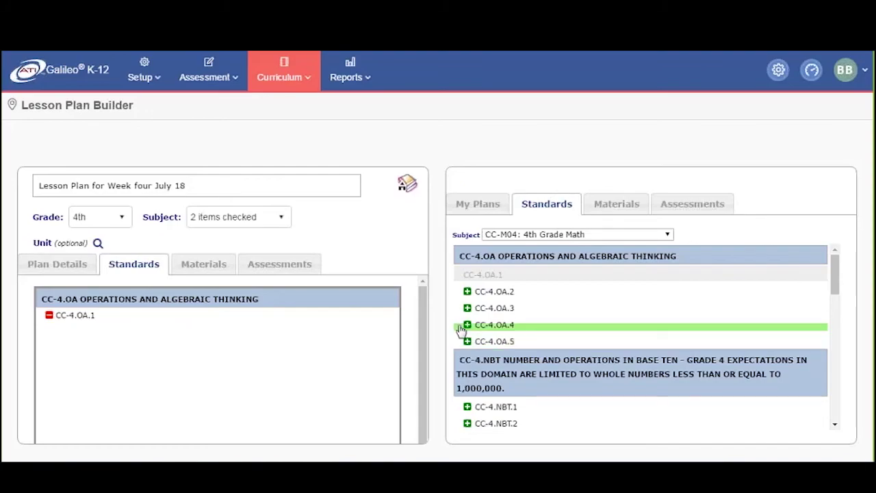
Search the materials for standard CC-4.OA.1, add "Multi-step word problems with whole numbers" to the lesson plan, and display the plan's materials.
click(610, 204)
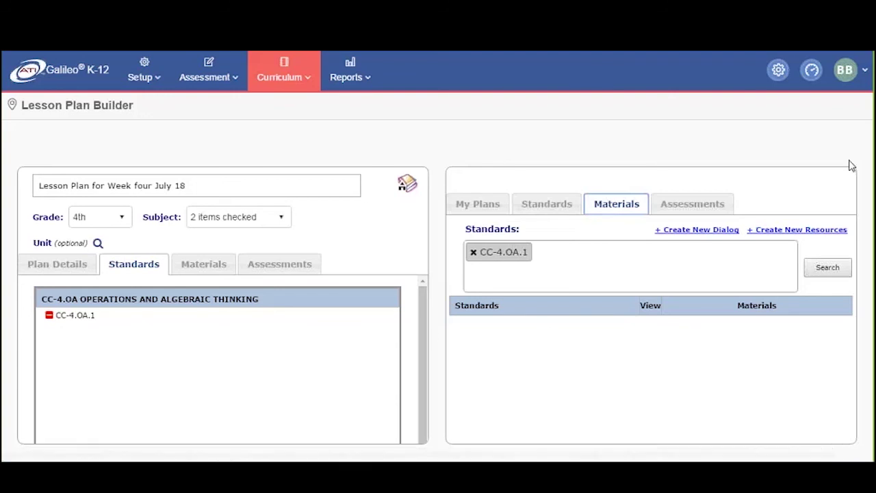
click(829, 274)
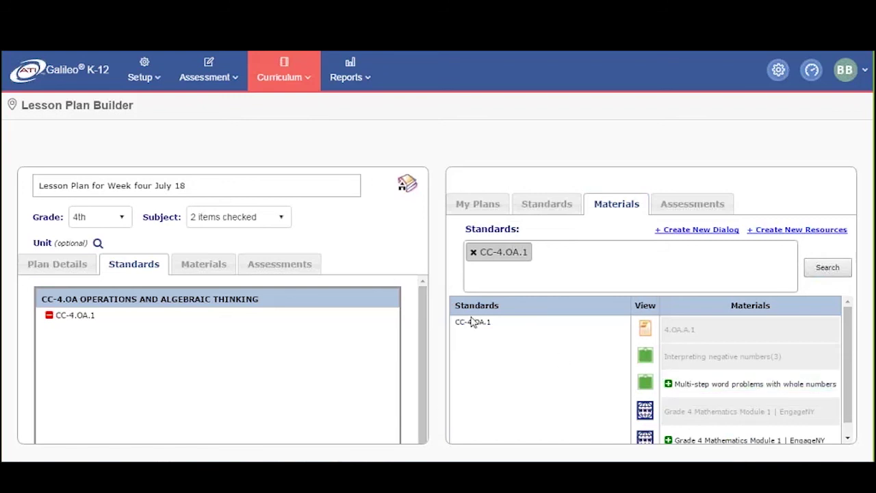
mouse_move(483, 329)
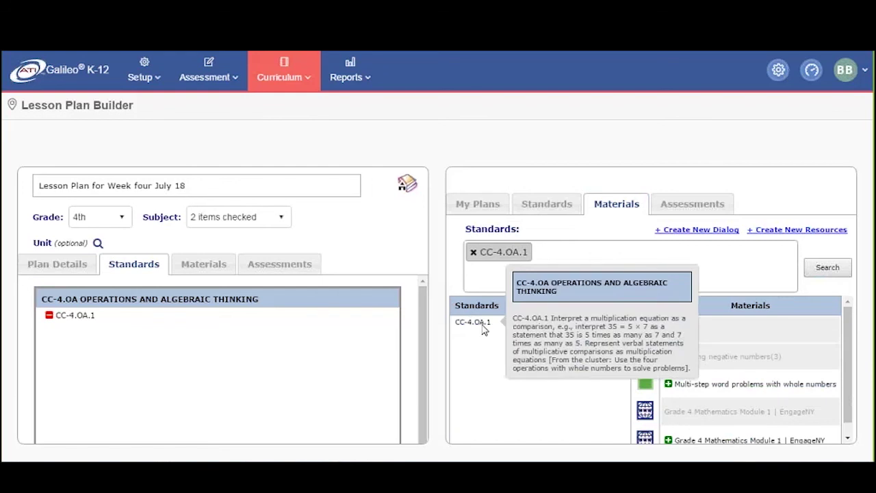
click(669, 387)
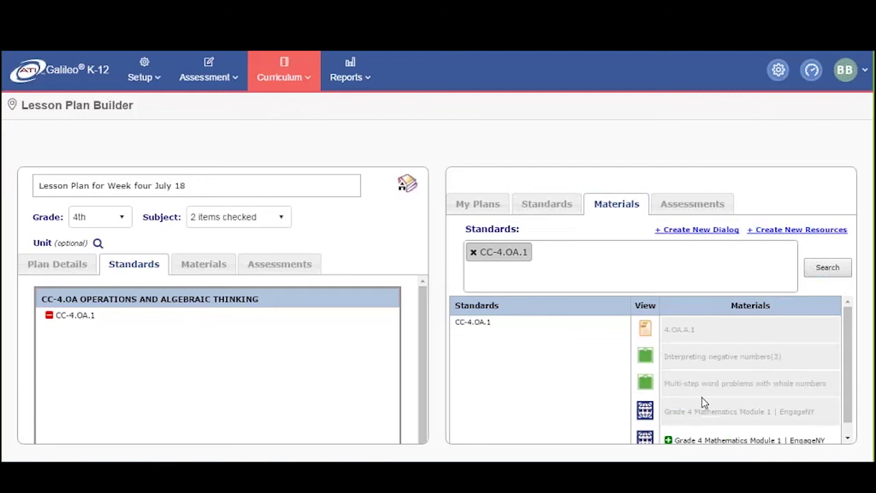
click(190, 263)
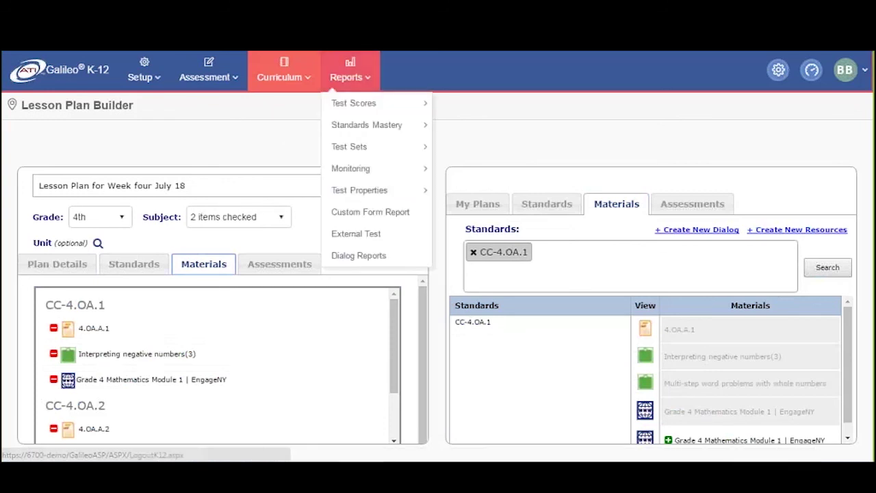
Return to the dashboard and look over the account options and the available Reports, Assessment, Setup and Curriculum functions.
click(814, 76)
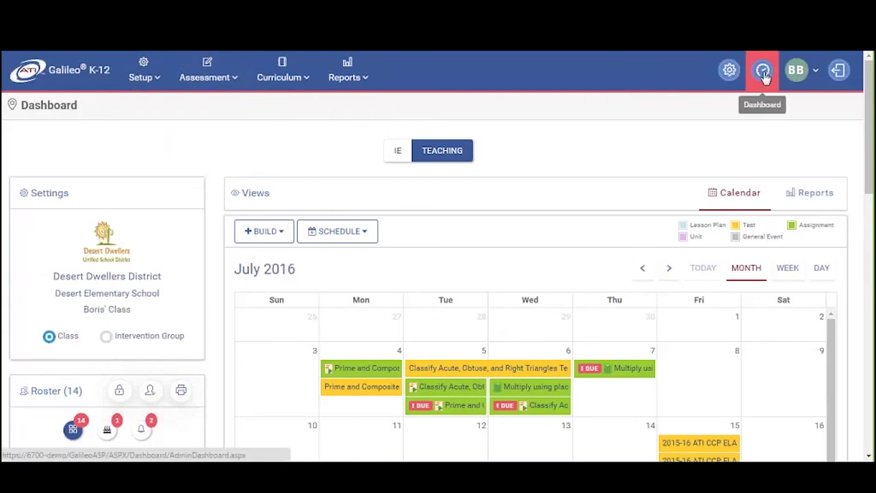
click(792, 75)
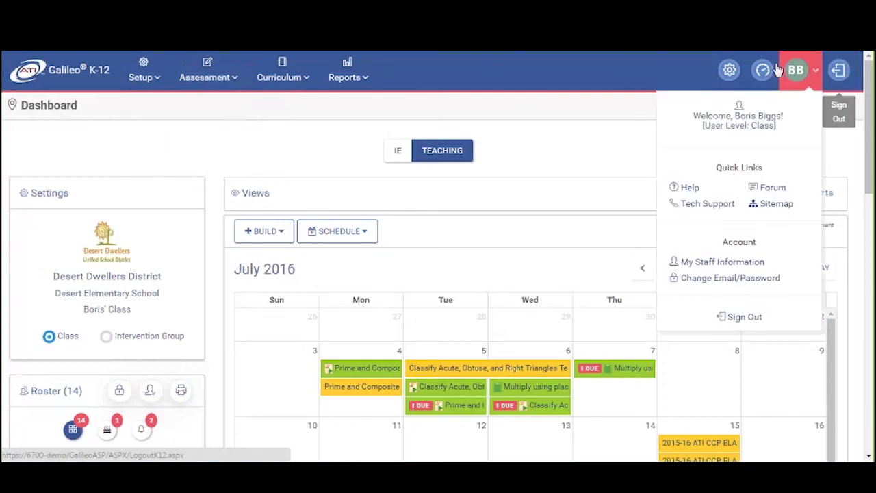
click(363, 78)
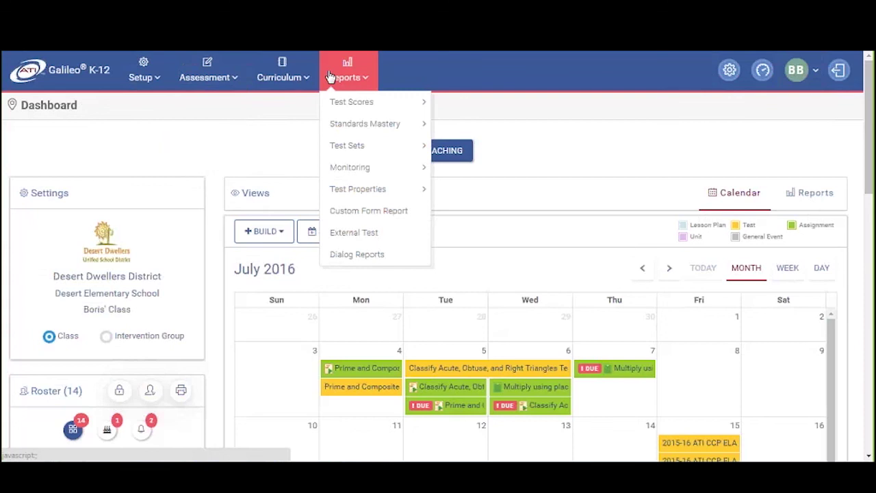
mouse_move(293, 75)
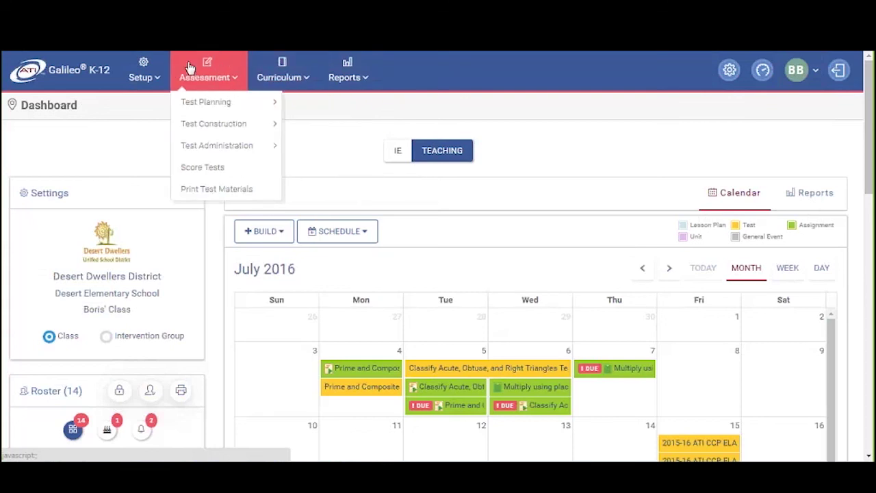
mouse_move(165, 66)
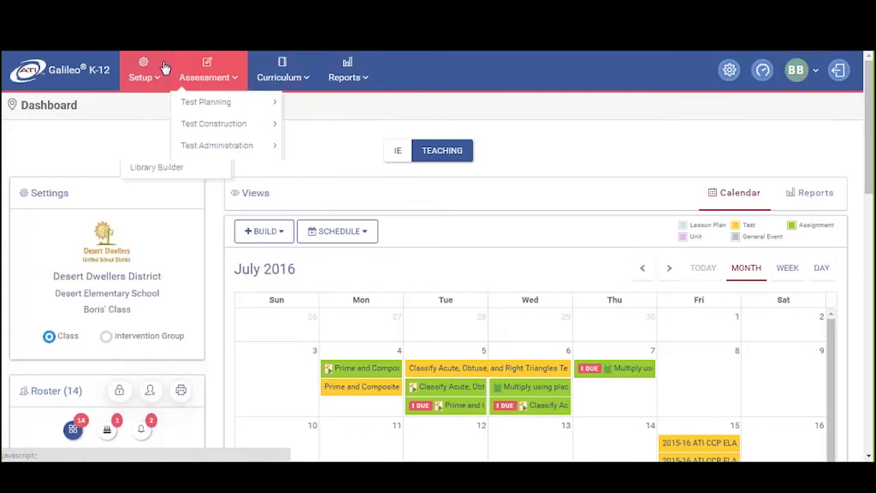
mouse_move(264, 72)
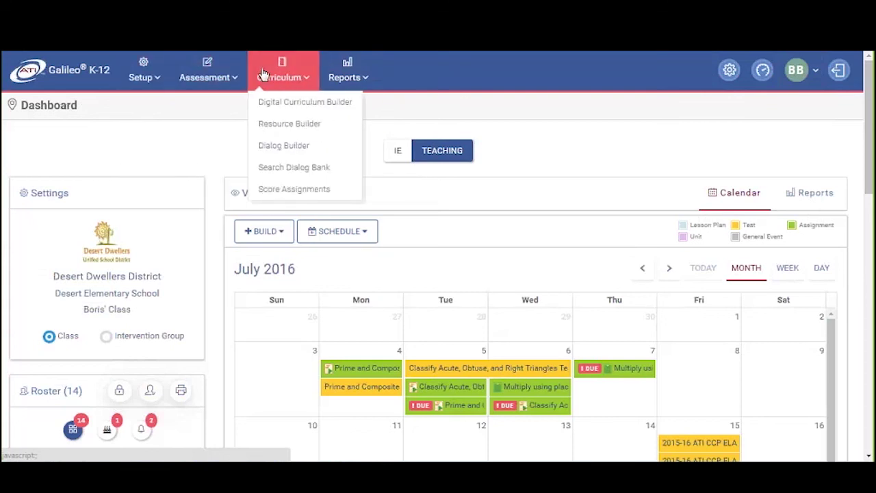
mouse_move(345, 77)
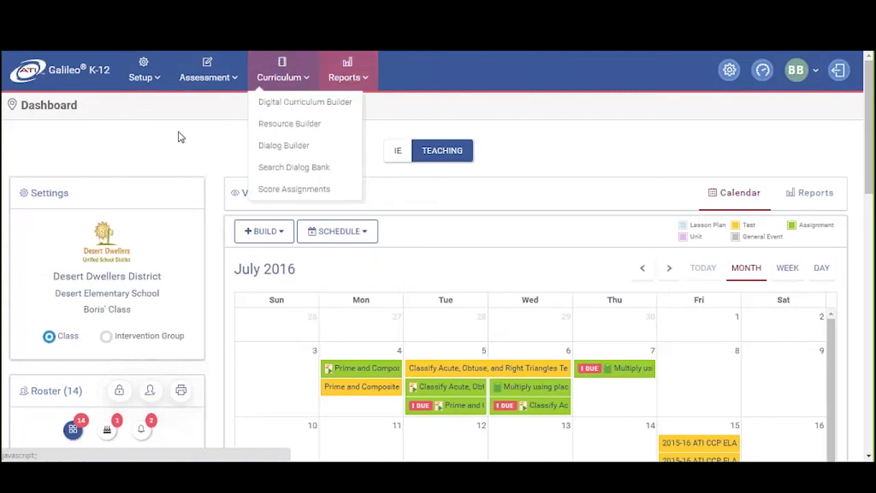
Look over the calendar's scheduling options and the class roster with its birthday, alert and print tools.
click(338, 231)
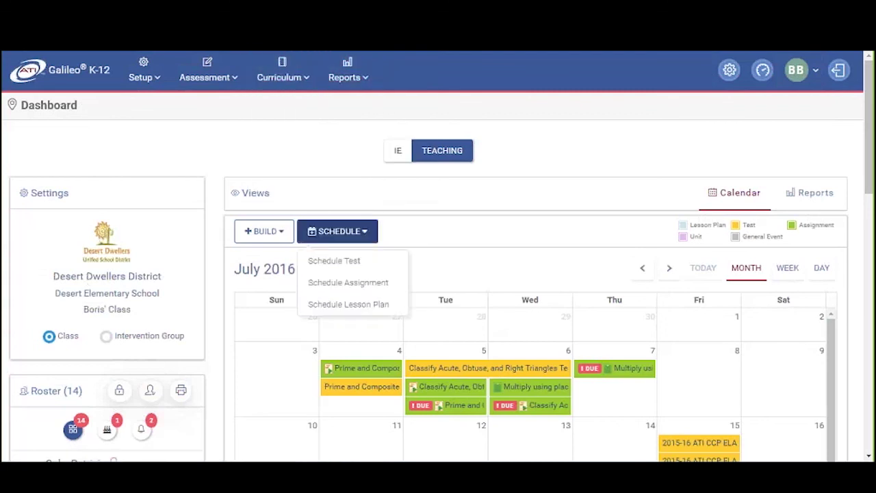
click(349, 229)
scroll(49, 215, down, 3)
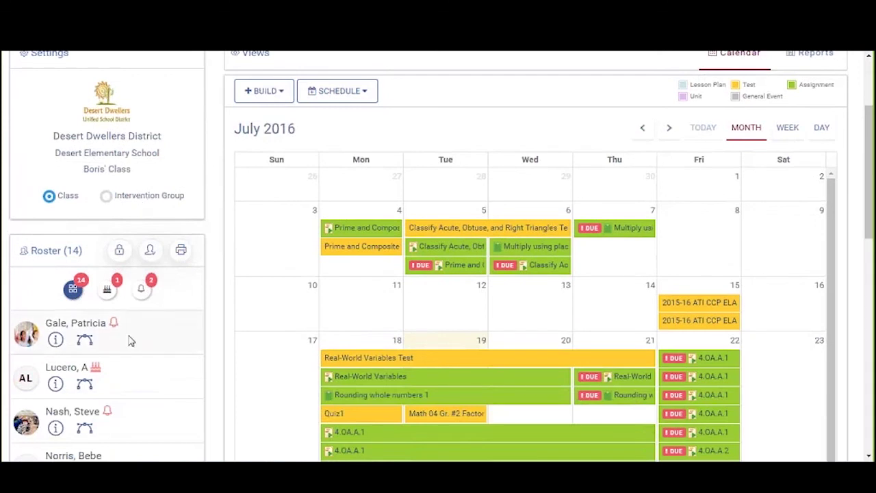
scroll(133, 362, down, 1)
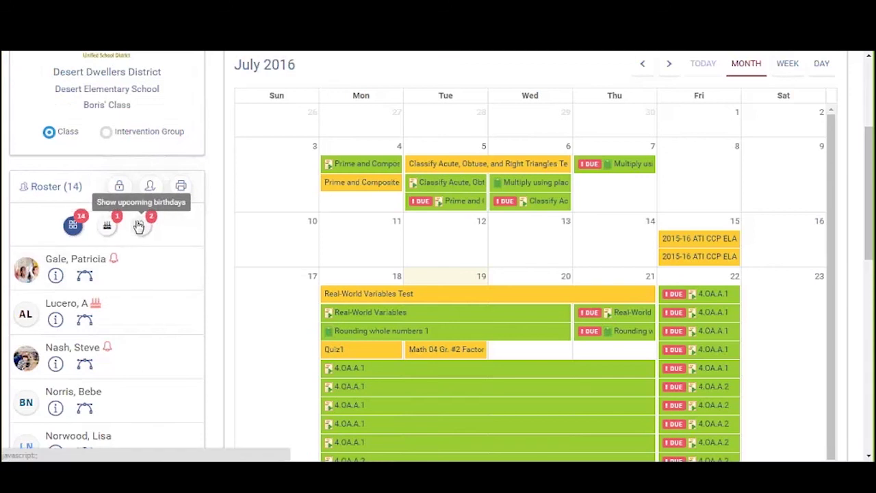
click(120, 186)
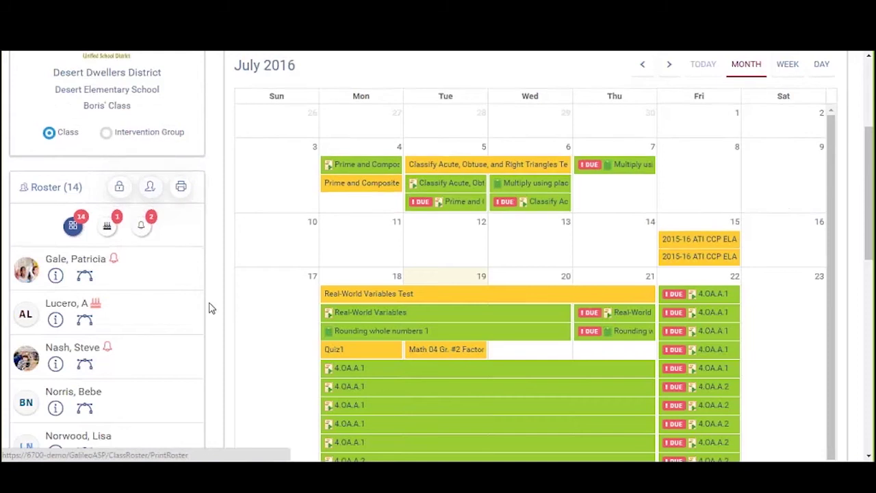
scroll(213, 309, up, 3)
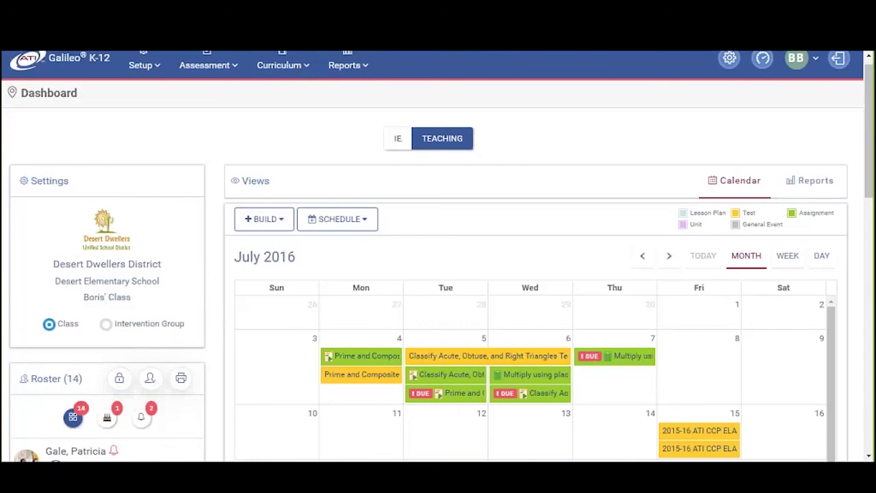
Examine the dashboard's Risk Level Summary, Recent Events, and Student Growth And Achievement reports, enlarging the central area of the growth chart.
click(816, 184)
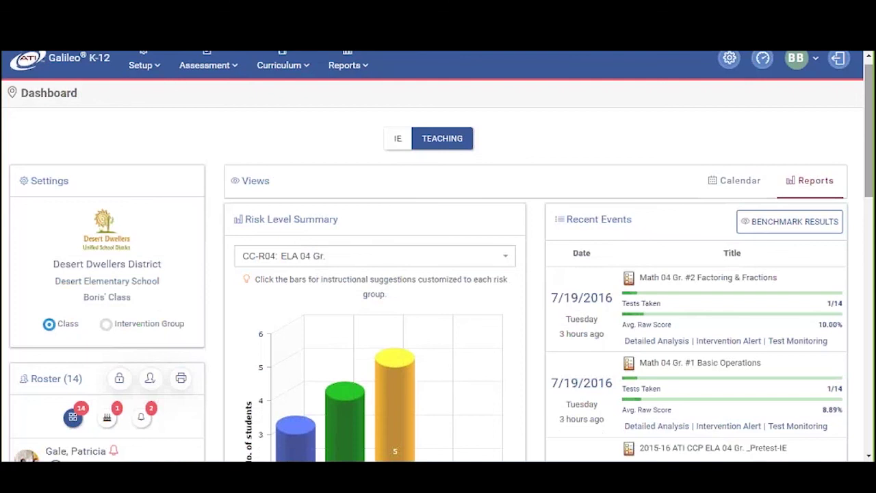
scroll(501, 266, down, 3)
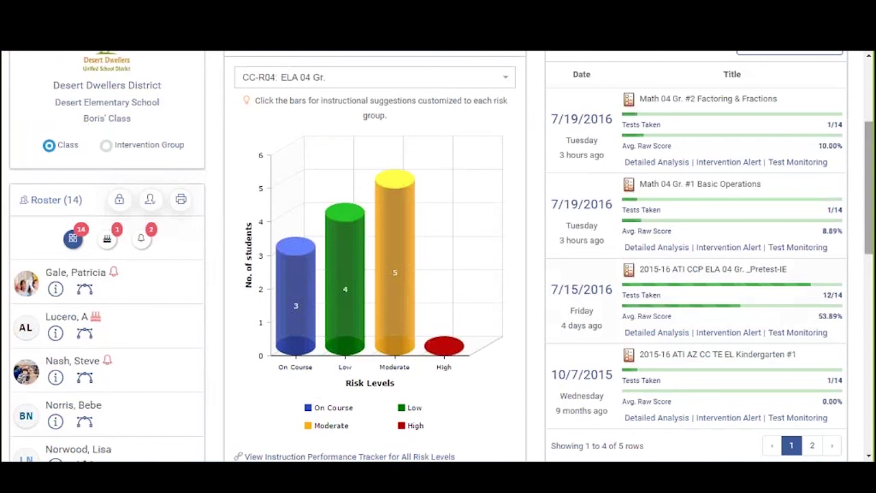
scroll(441, 256, down, 6)
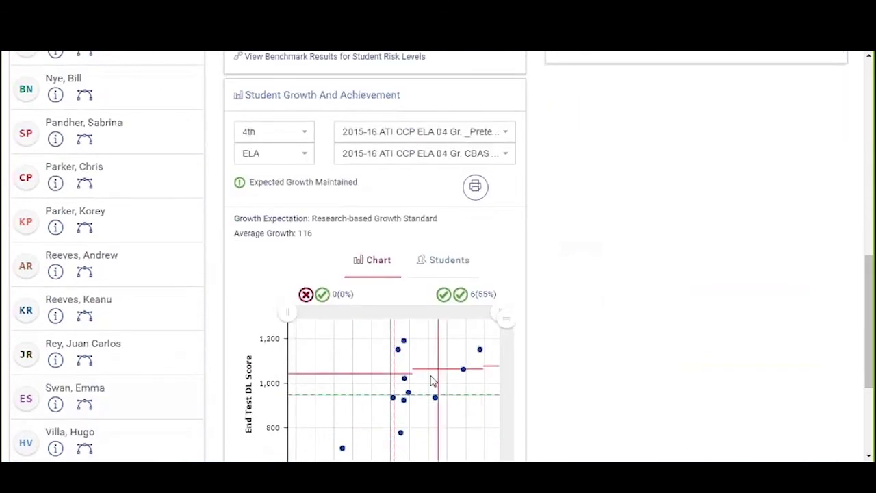
mouse_move(385, 370)
drag(383, 365, 463, 404)
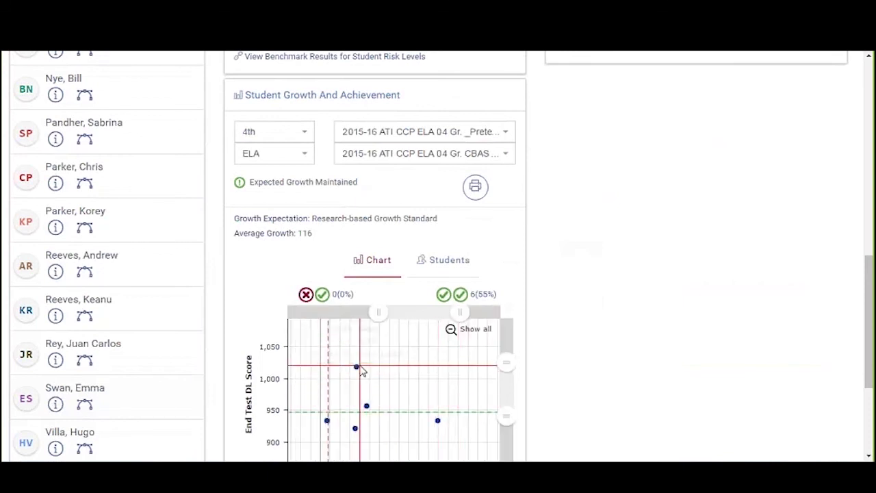
scroll(685, 362, up, 6)
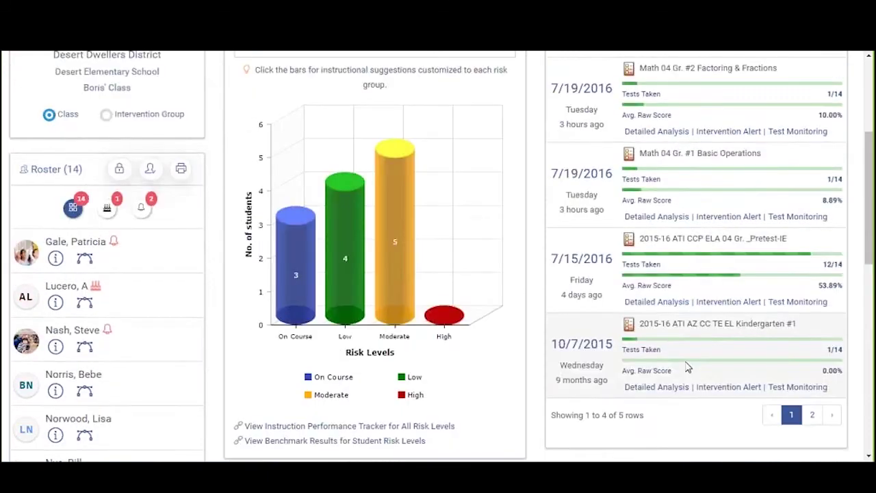
scroll(691, 367, up, 3)
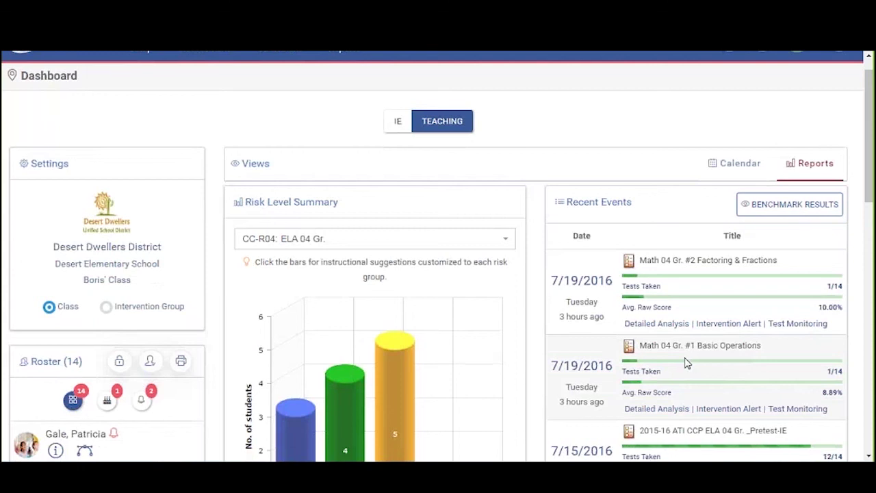
scroll(685, 361, up, 1)
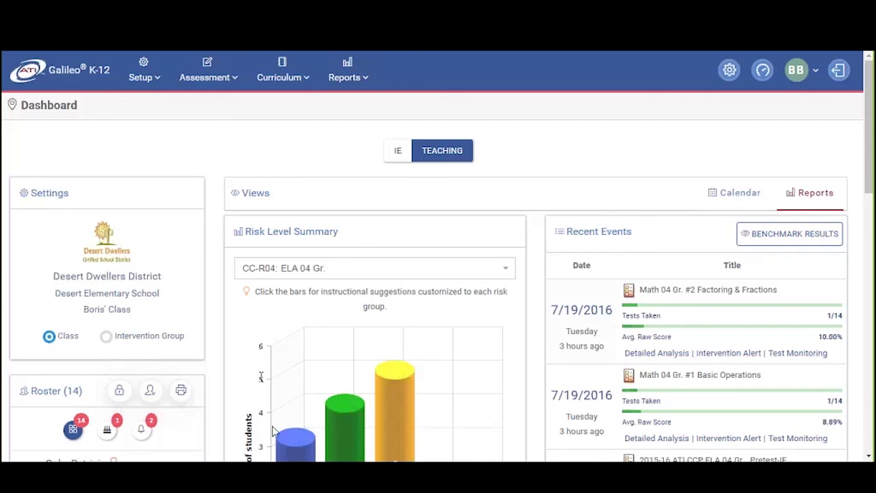
Switch to the PowerPoint presentation and start the slide show from slide 4, "Fresh Look and Enhanced Functionality".
key(alt+Tab)
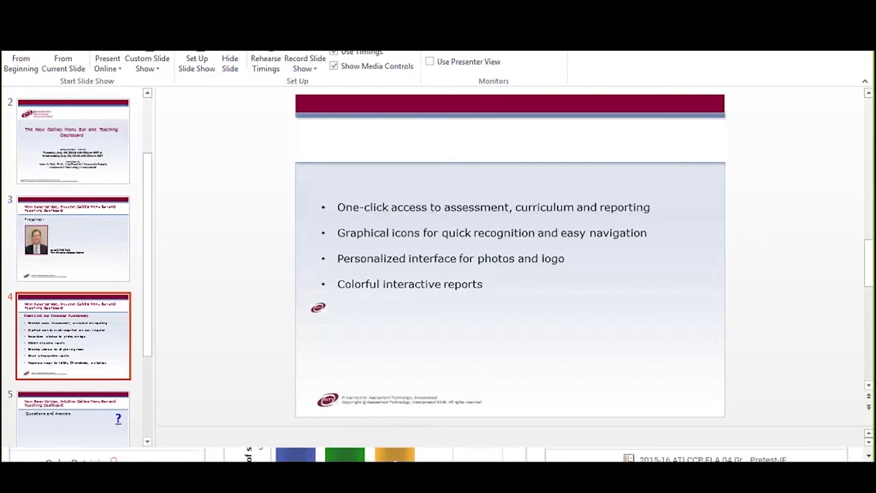
scroll(149, 309, down, 3)
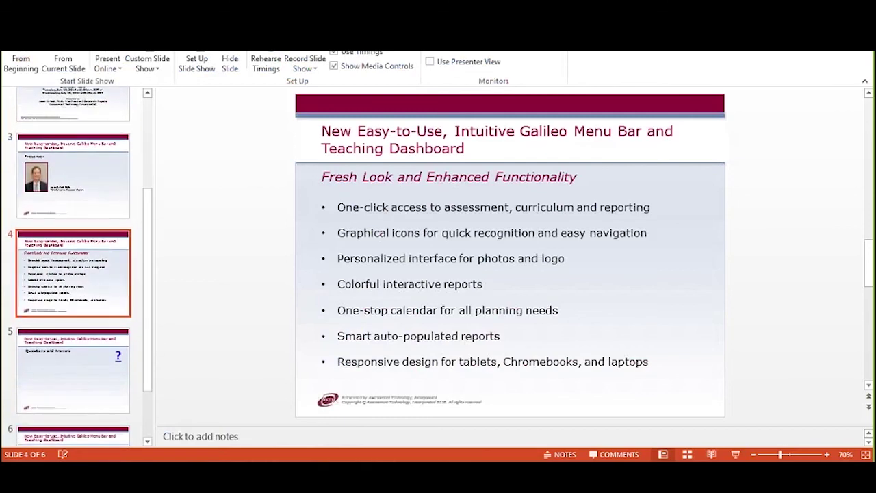
click(64, 62)
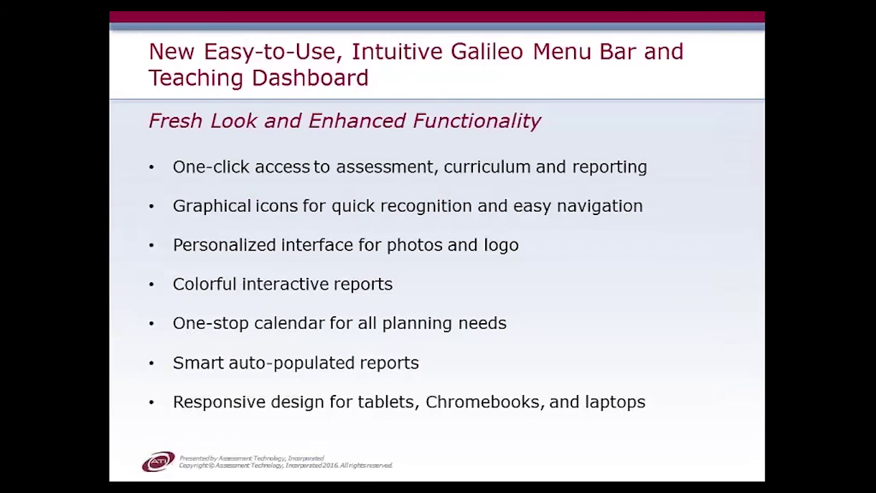